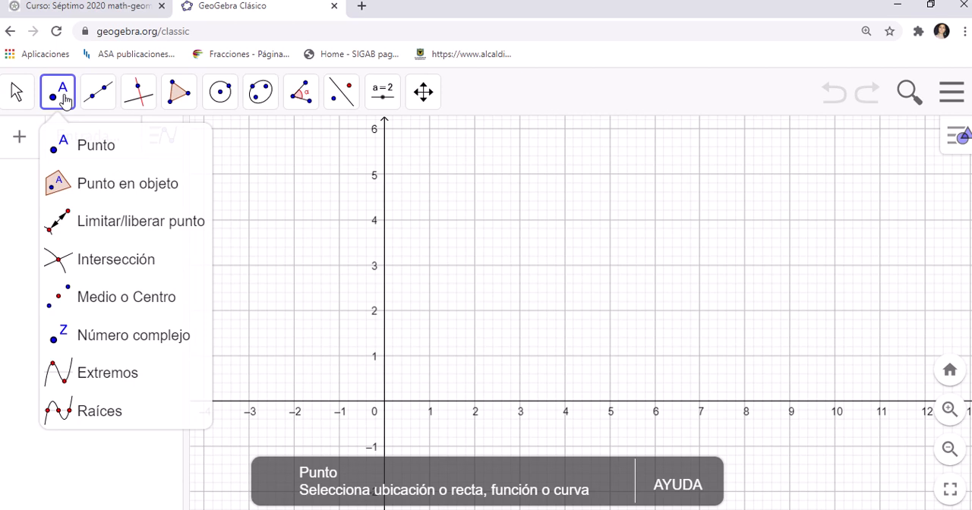
Step: Examine the construction tool groups for points, lines, perpendiculars, polygons, circles, conics, angles and measurements, transformations and sliders
mouse_move(140, 99)
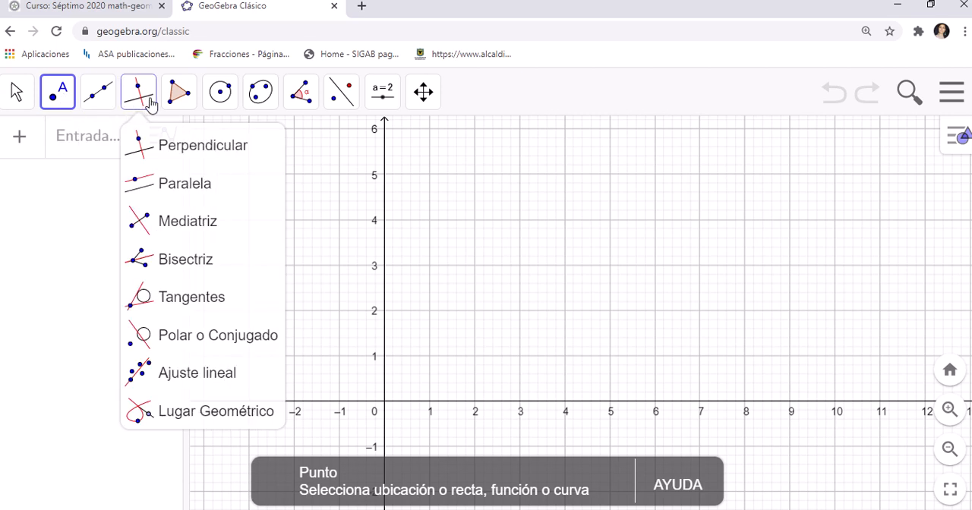
mouse_move(94, 92)
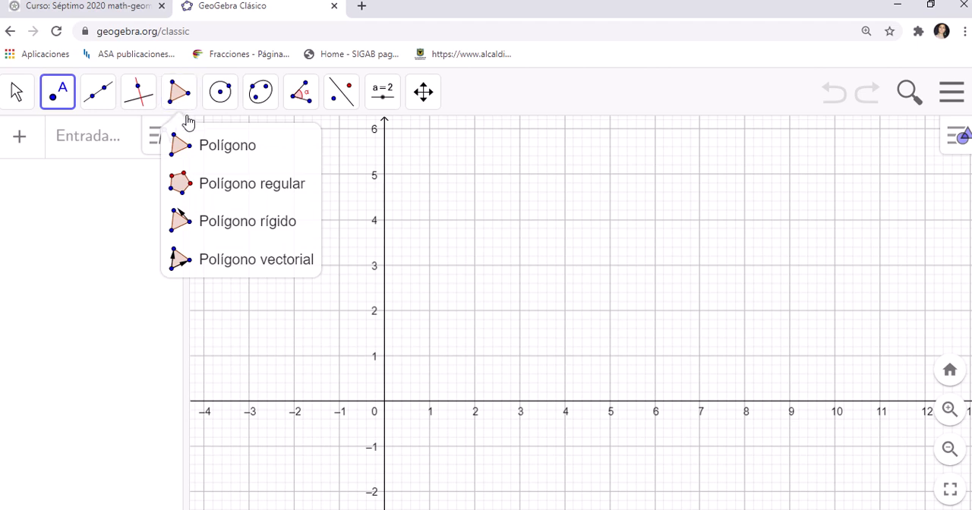
left_click(213, 151)
left_click(219, 94)
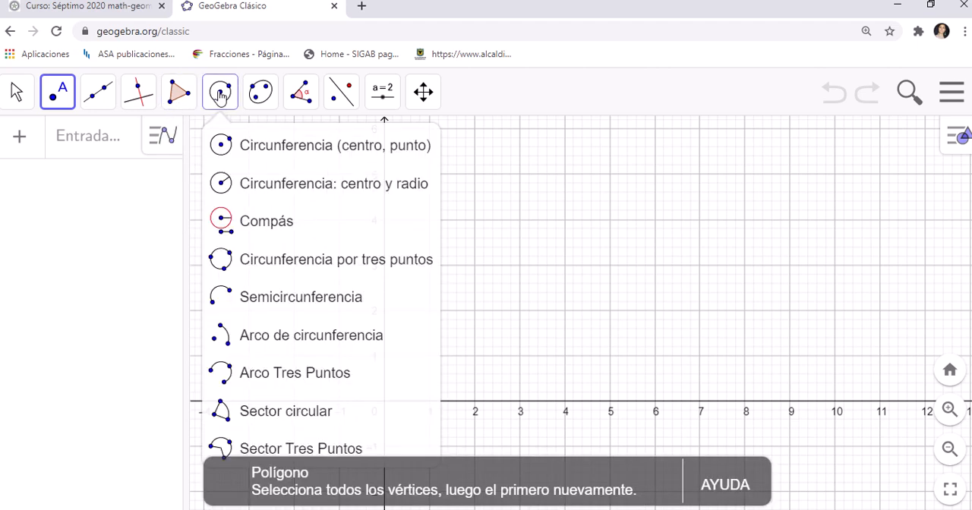
left_click(246, 149)
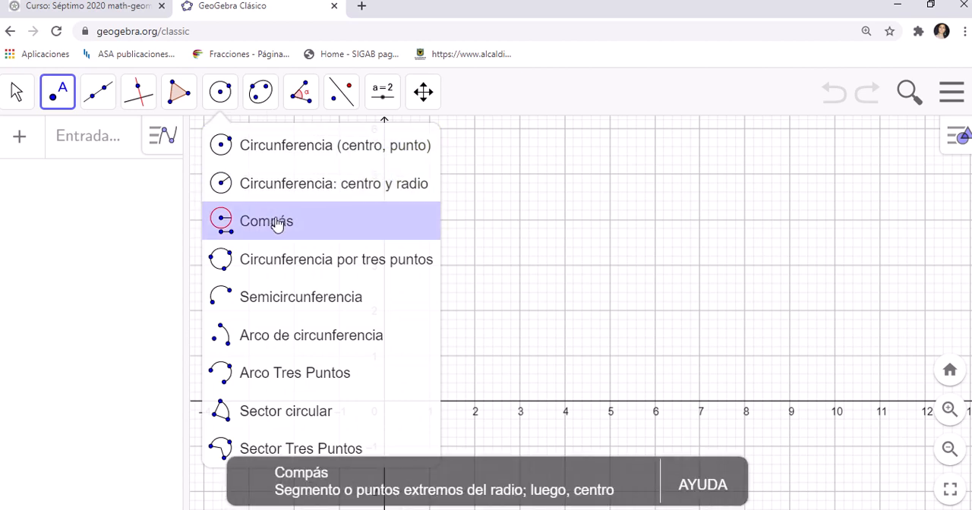
mouse_move(276, 102)
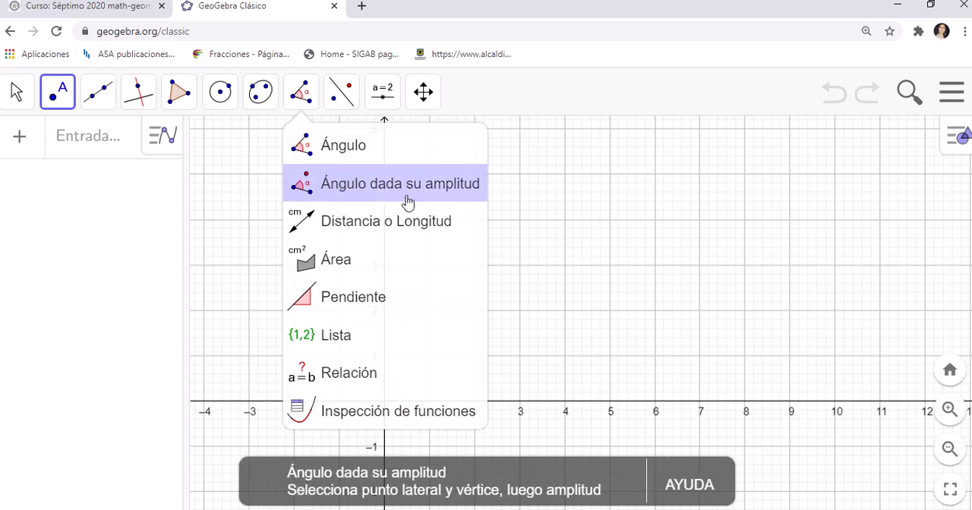
mouse_move(348, 102)
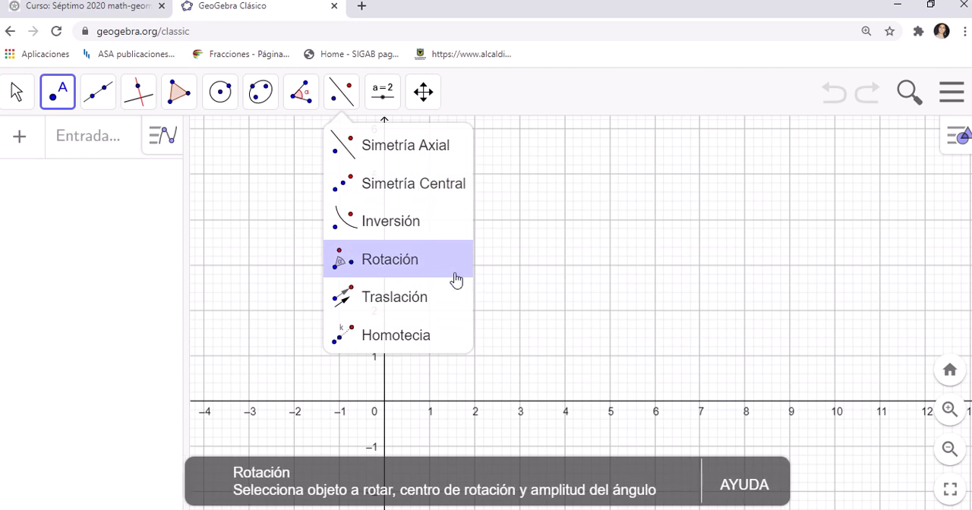
mouse_move(389, 101)
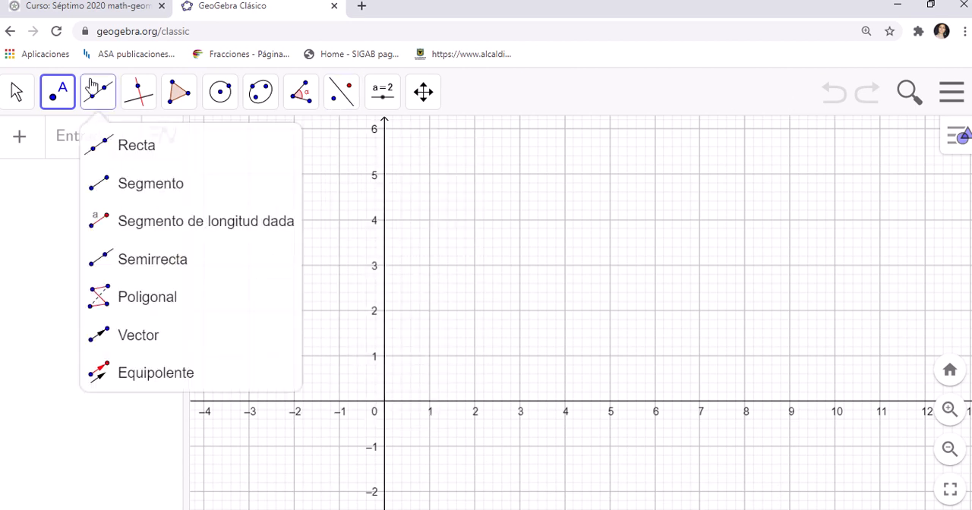
left_click(12, 108)
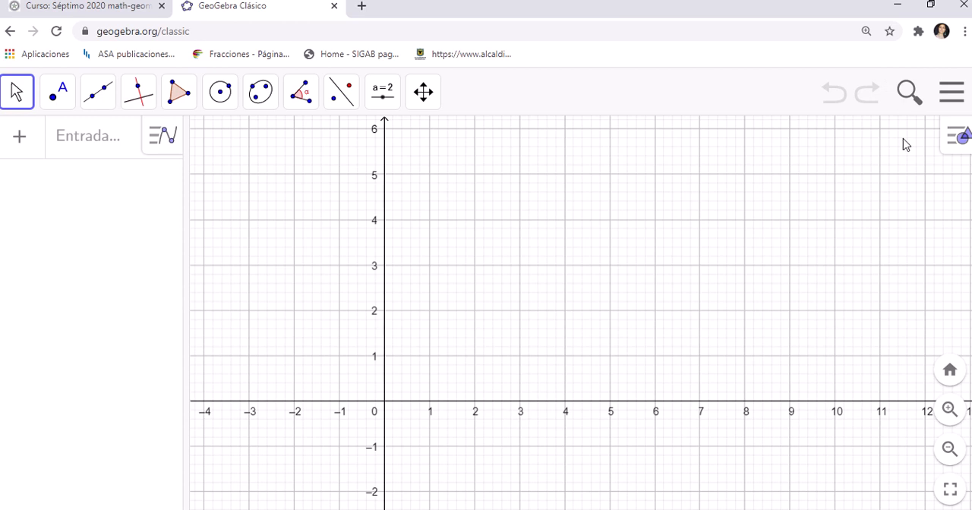
Step: Examine the graphics view options, including axes visibility, grid types, EjeY settings and the list of additional views
left_click(958, 130)
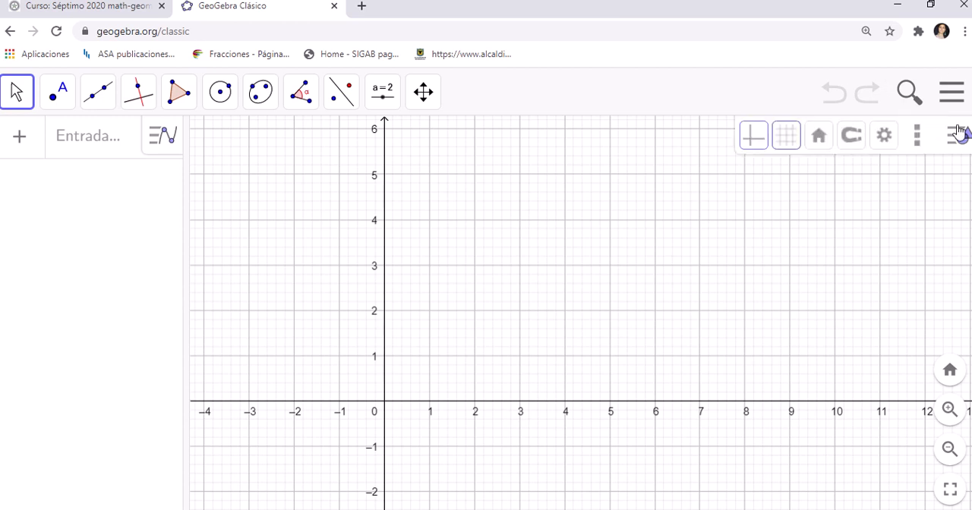
left_click(752, 147)
left_click(753, 147)
left_click(790, 145)
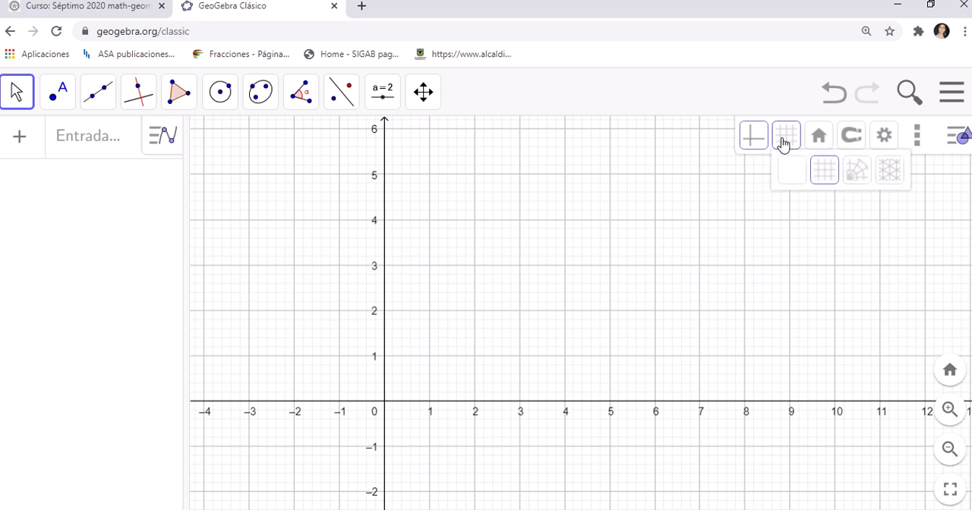
left_click(784, 144)
left_click(884, 136)
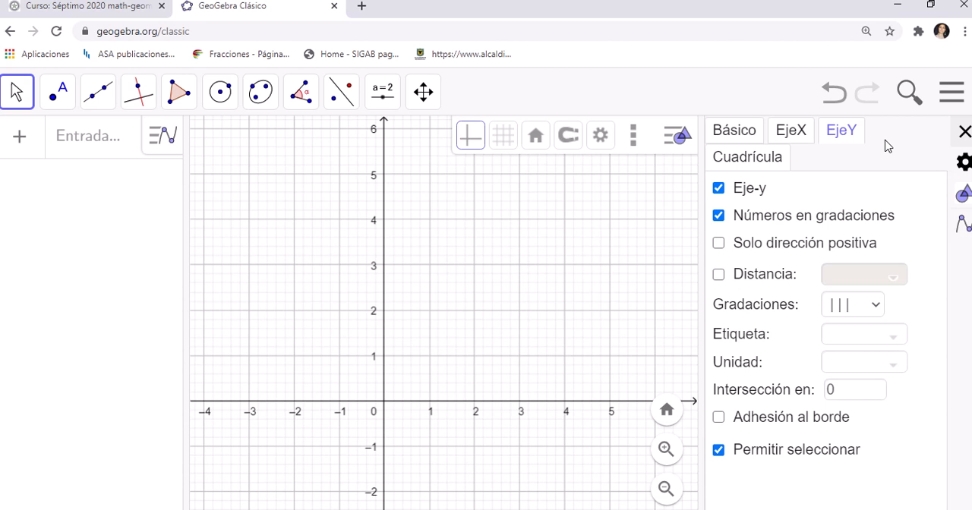
left_click(965, 132)
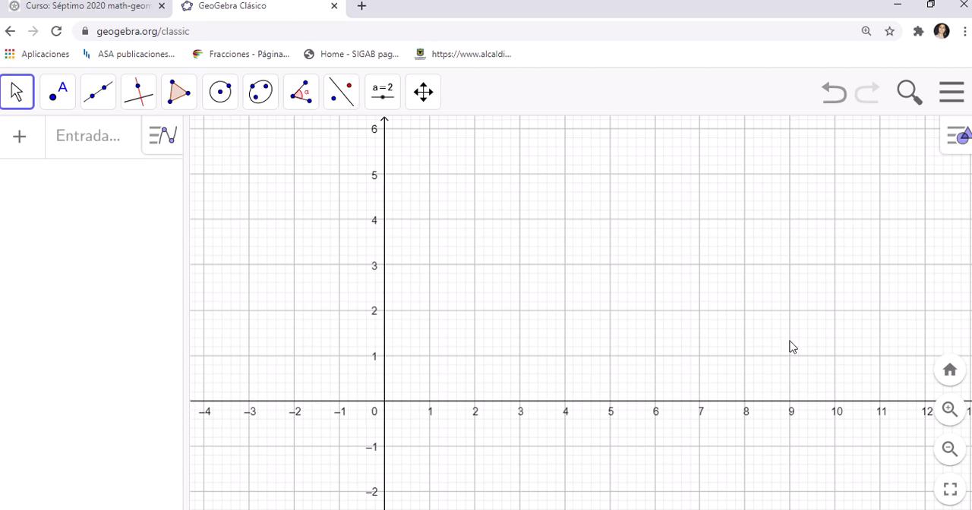
left_click(962, 138)
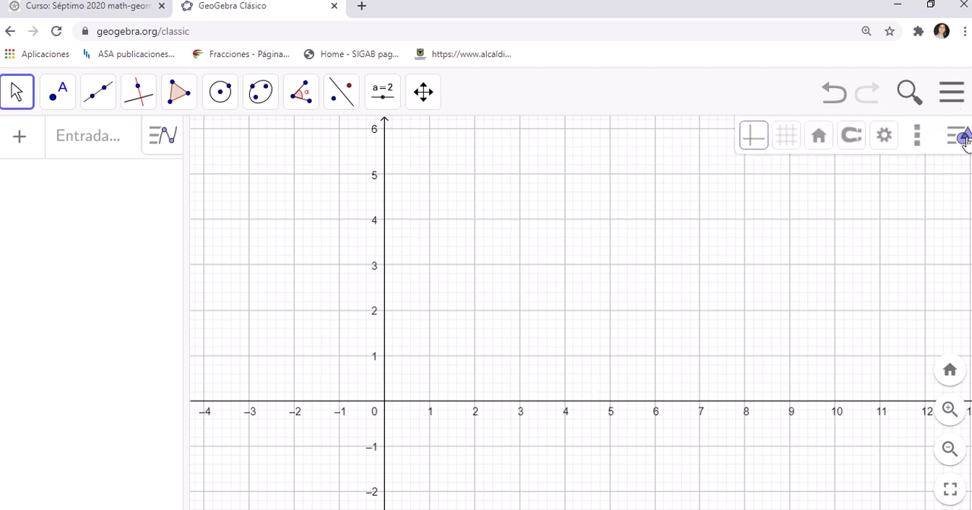
left_click(916, 147)
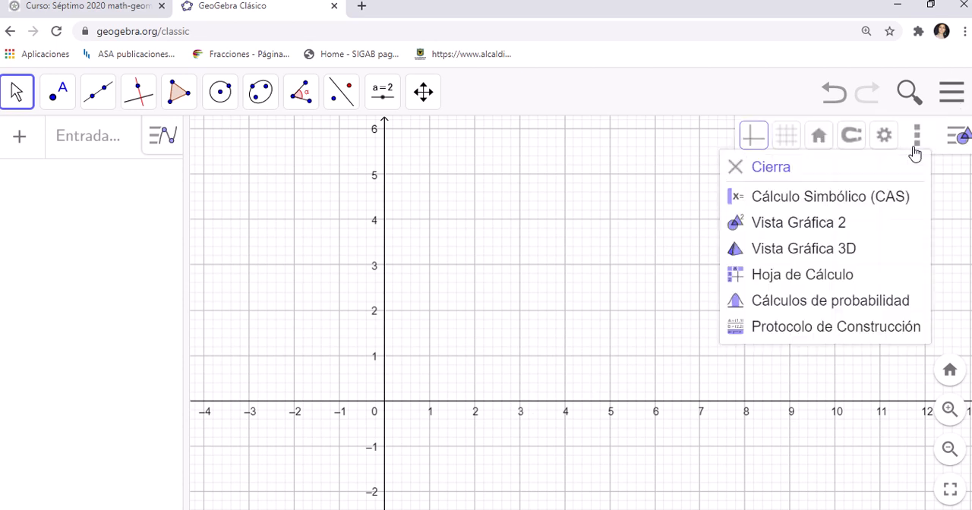
left_click(916, 149)
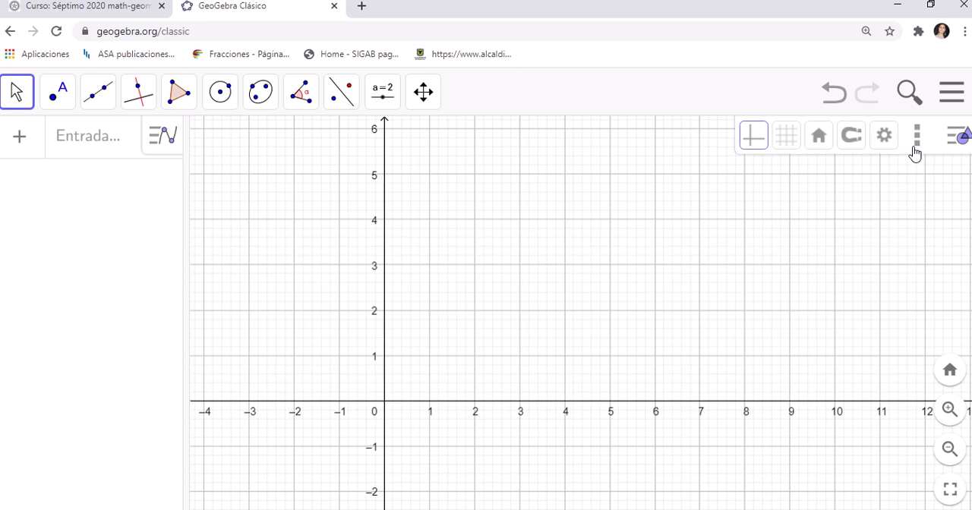
left_click(958, 137)
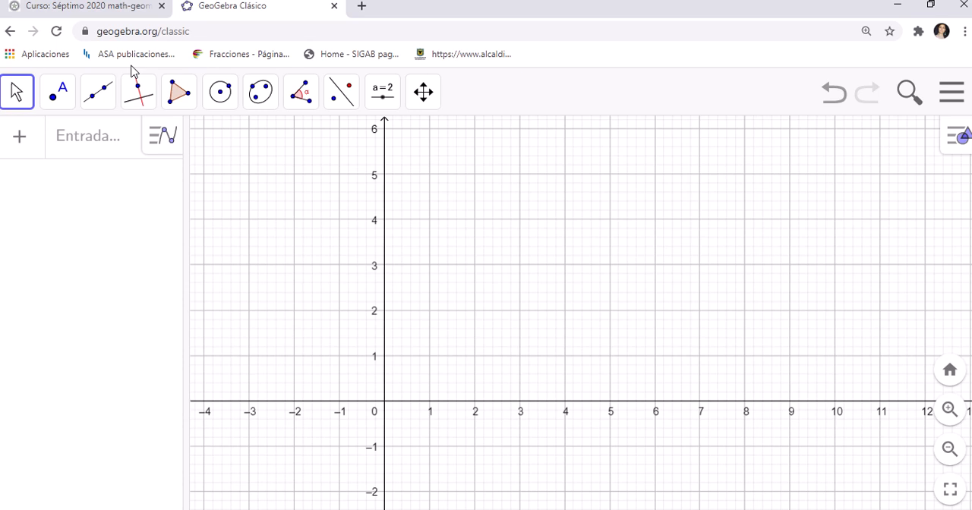
Step: Draw a line through (1, 2) and (5, 1), plus a second from about (5.64, -1.12) through the first line at about (6.6, 0.6)
left_click(104, 99)
left_click(120, 146)
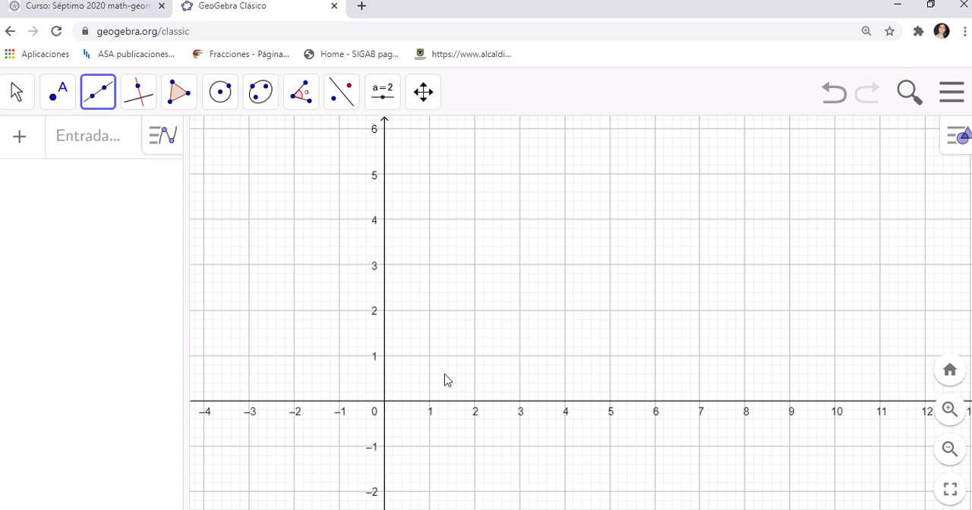
left_click(430, 311)
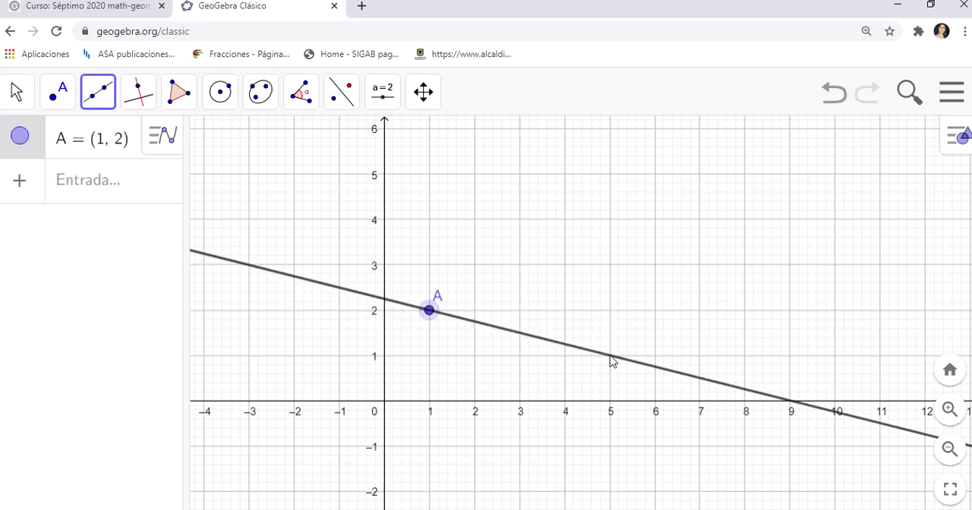
left_click(610, 356)
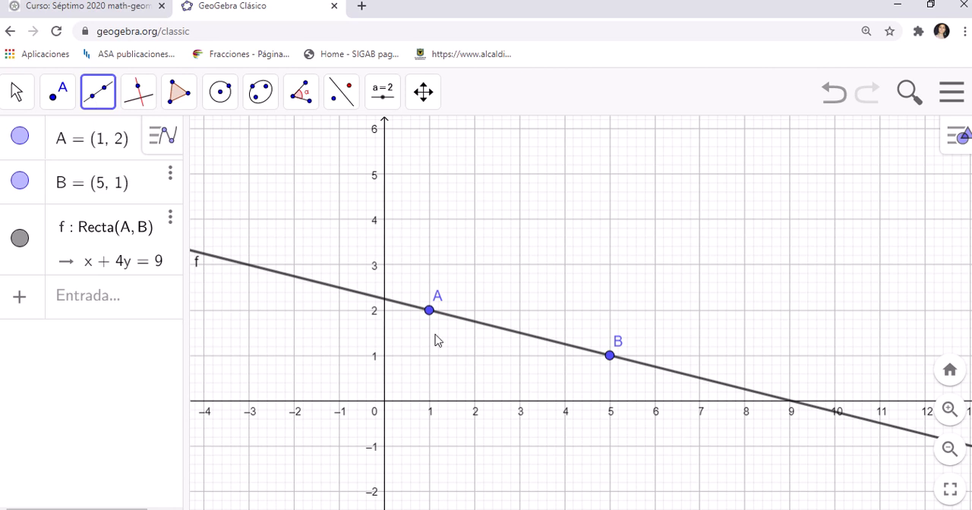
left_click(639, 451)
left_click(683, 375)
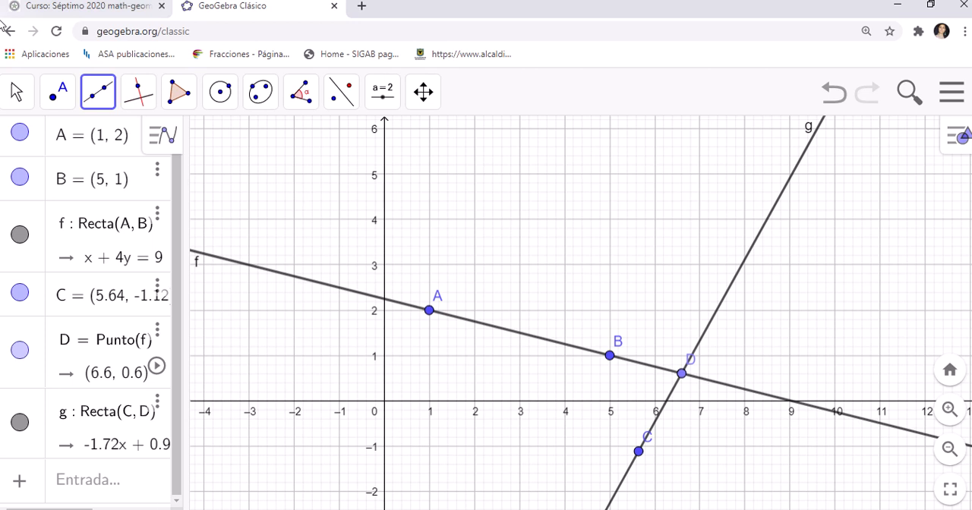
Step: Move point D along line f to about (6.71, 0.57) and point C to about (6.18, -1.56)
left_click(16, 92)
left_click(45, 158)
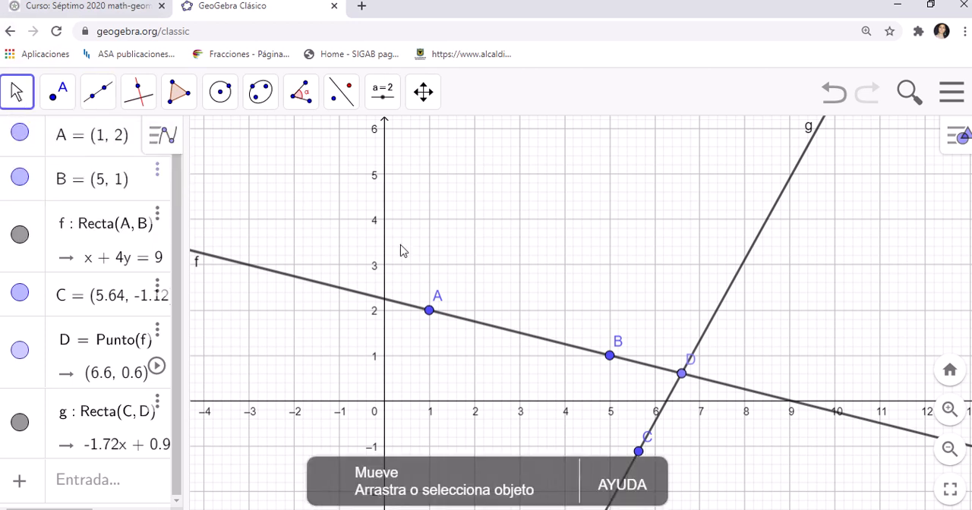
left_click_drag(693, 370, 701, 372)
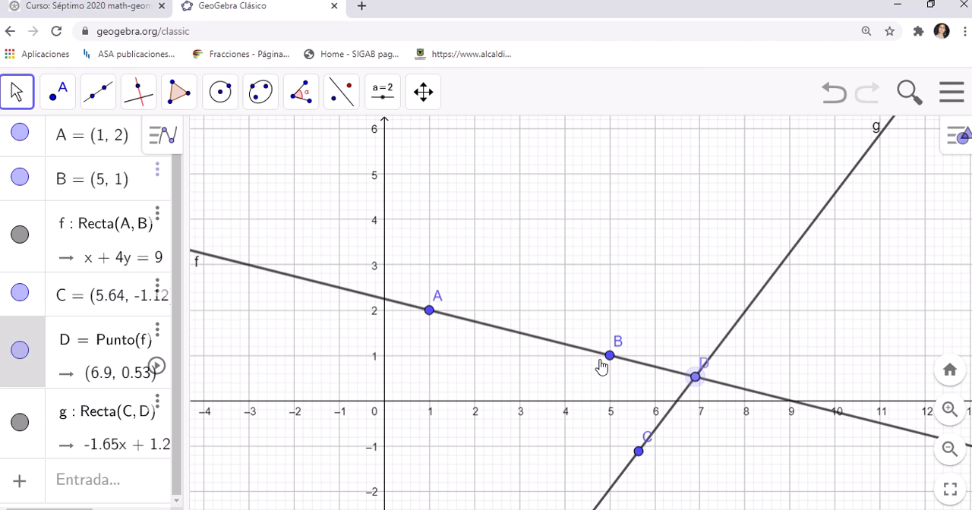
left_click_drag(694, 380, 690, 403)
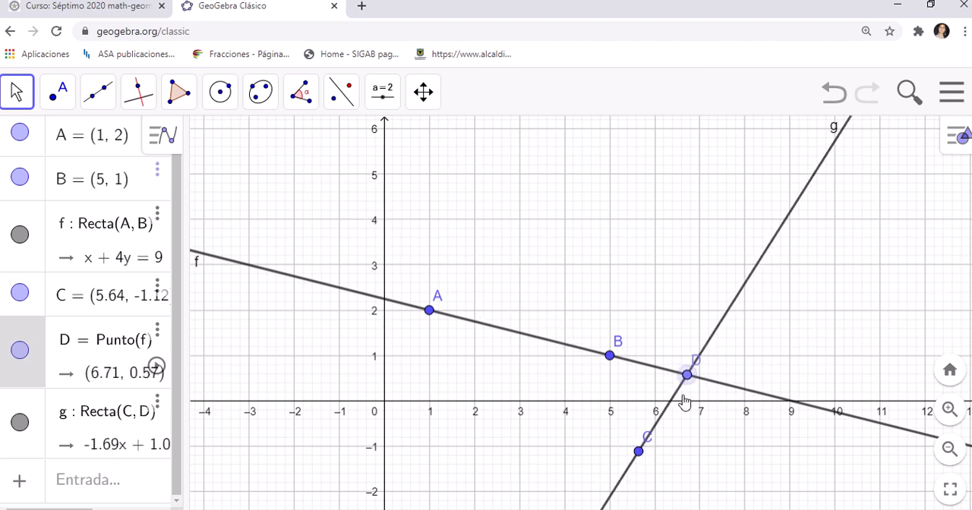
left_click_drag(638, 452, 664, 475)
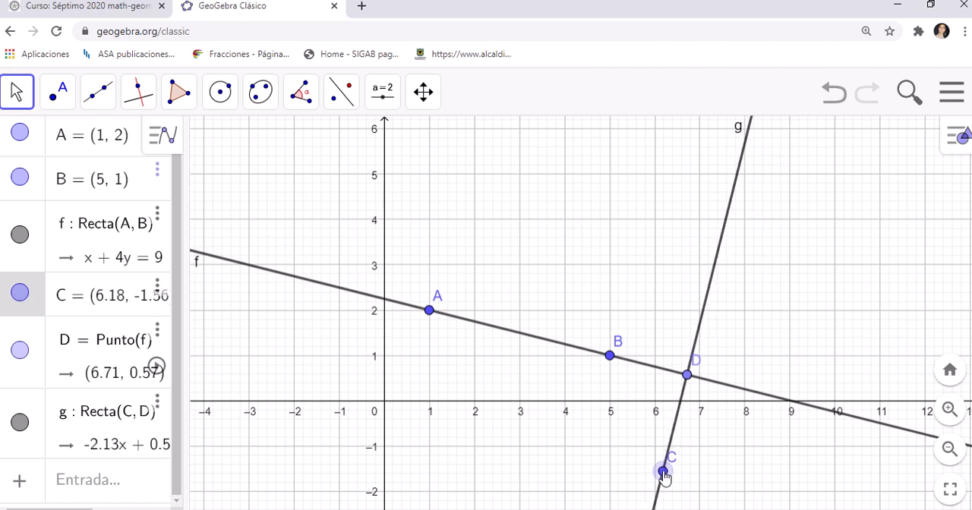
Step: Measure the distance between points D and C with the Distancia o Longitud tool
left_click(341, 92)
mouse_move(301, 92)
left_click(326, 221)
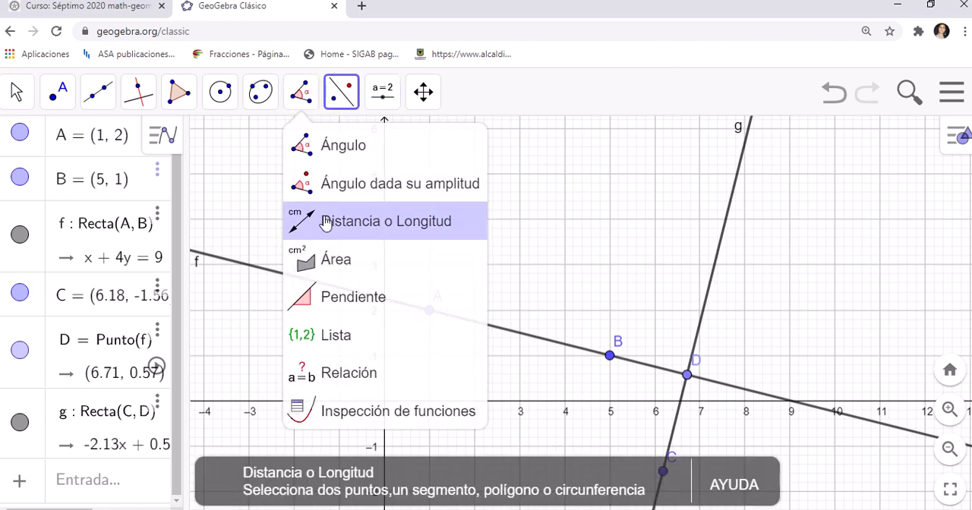
left_click(683, 379)
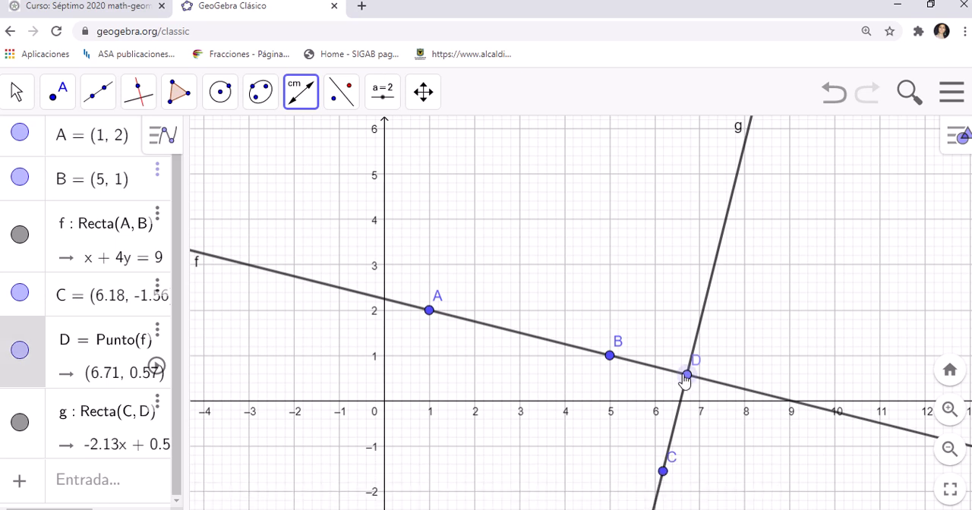
left_click(662, 474)
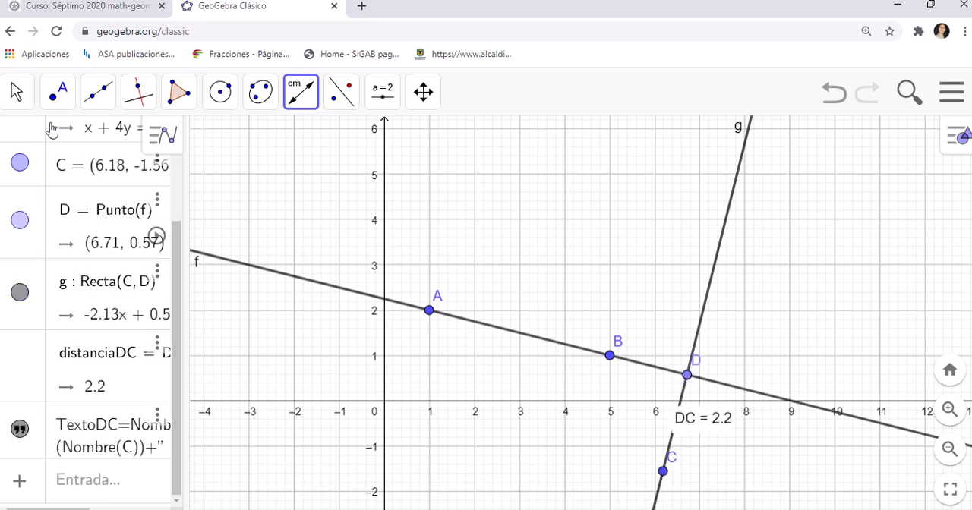
Step: Shift the DC distance label away from line g and move point C to about (6.44, -0.58)
left_click(17, 94)
left_click(34, 143)
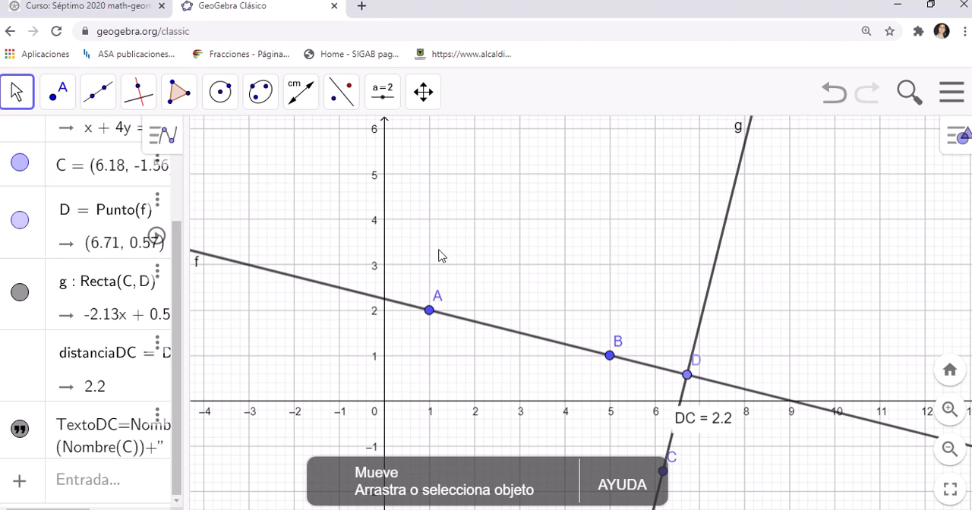
left_click_drag(725, 427, 740, 442)
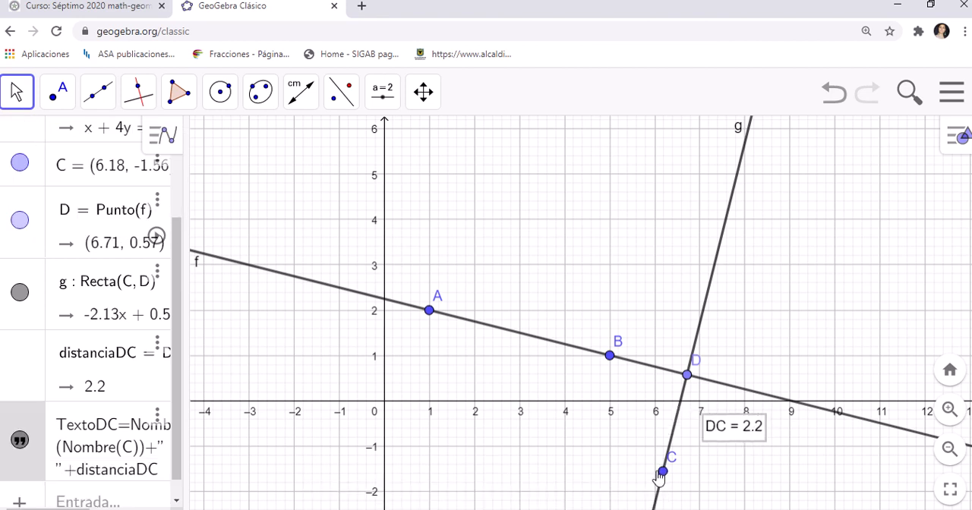
left_click_drag(662, 472, 663, 509)
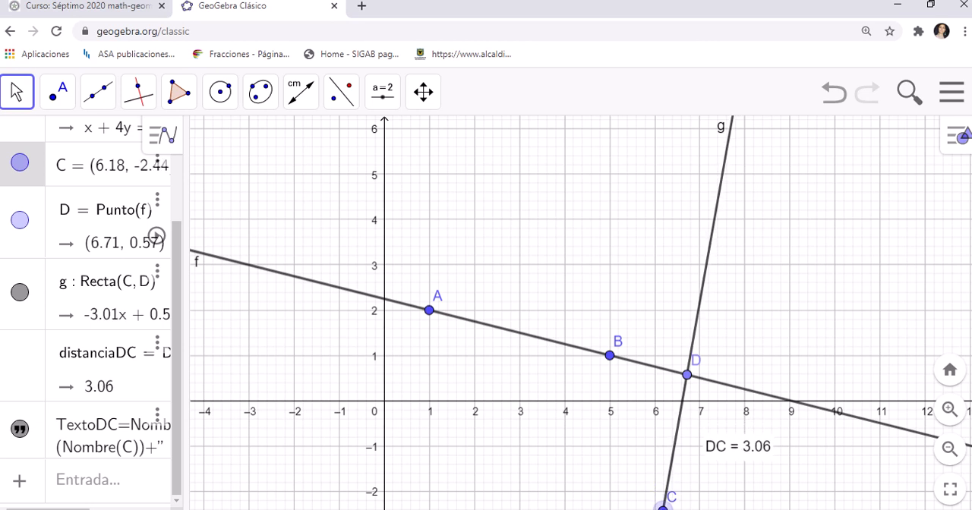
left_click_drag(663, 509, 676, 440)
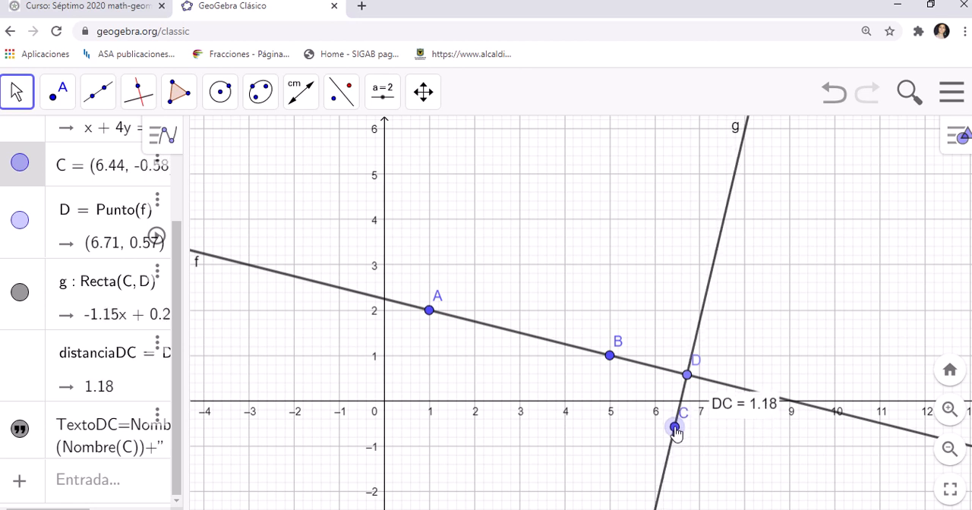
Step: Delete the DC distance label from the graphics view
left_click(743, 405)
key("Delete")
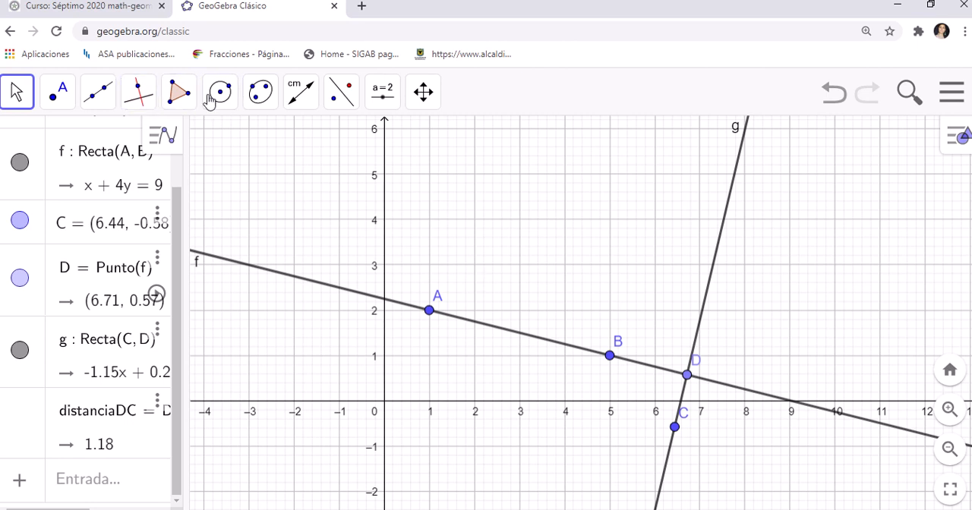
Step: Activate the Ángulo tool for measuring an angle from three points
left_click(292, 106)
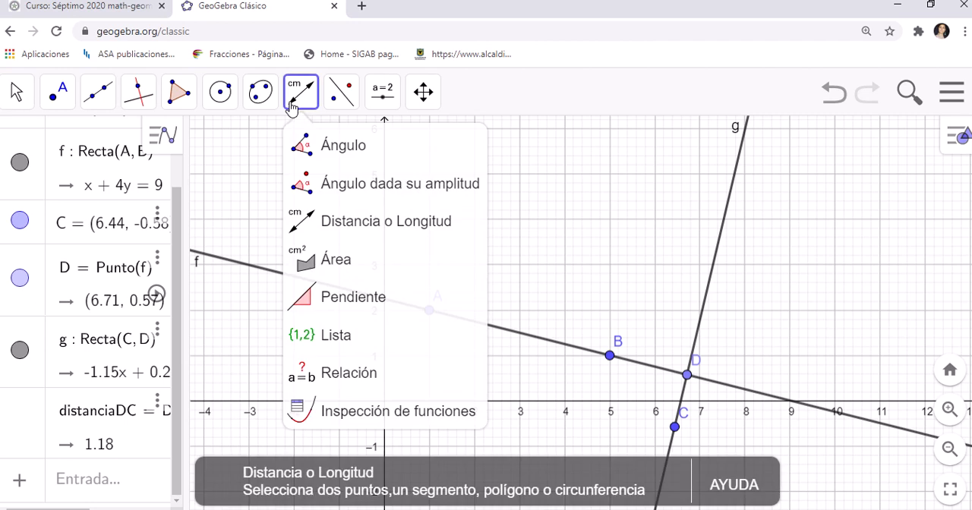
left_click(318, 147)
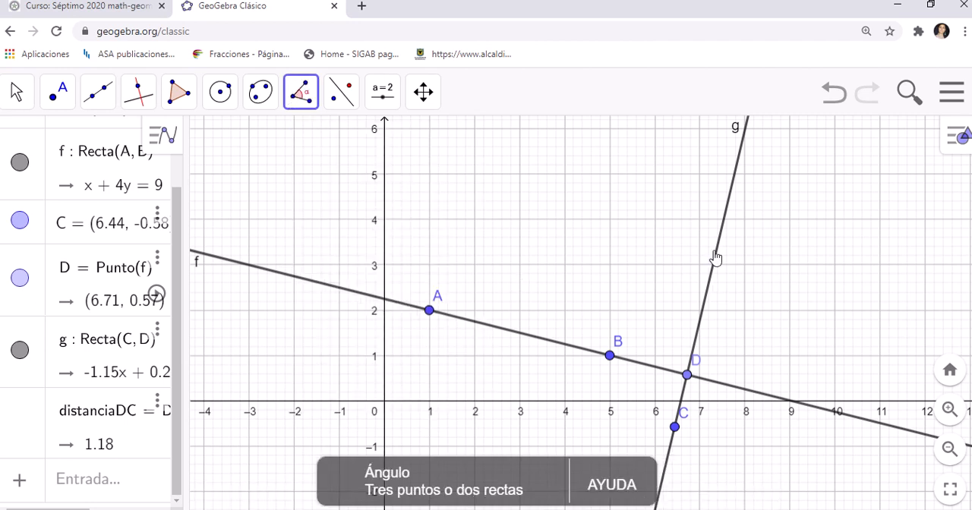
left_click(675, 428)
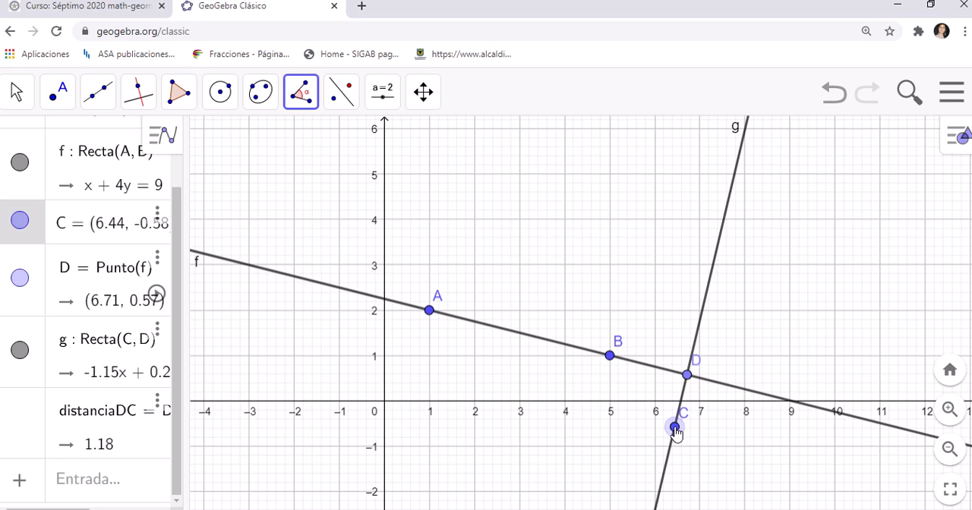
left_click(687, 378)
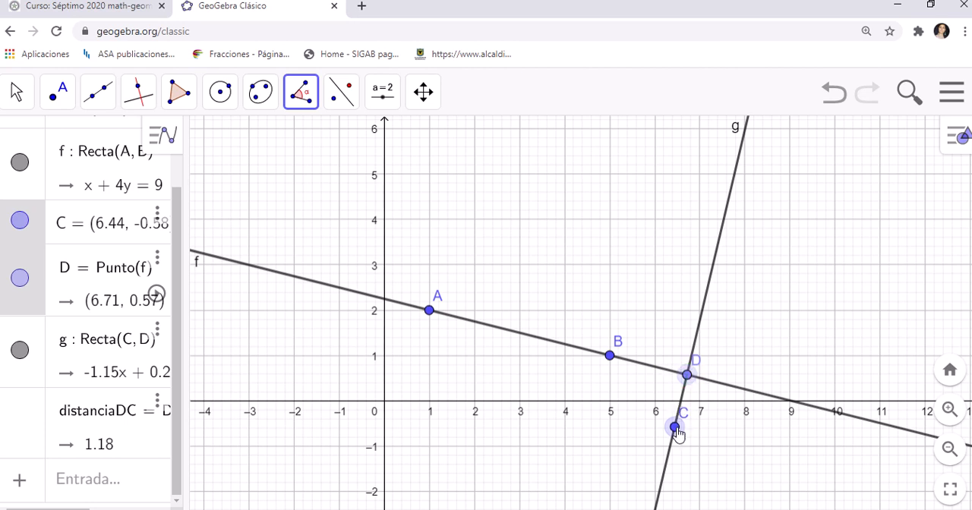
left_click(687, 375)
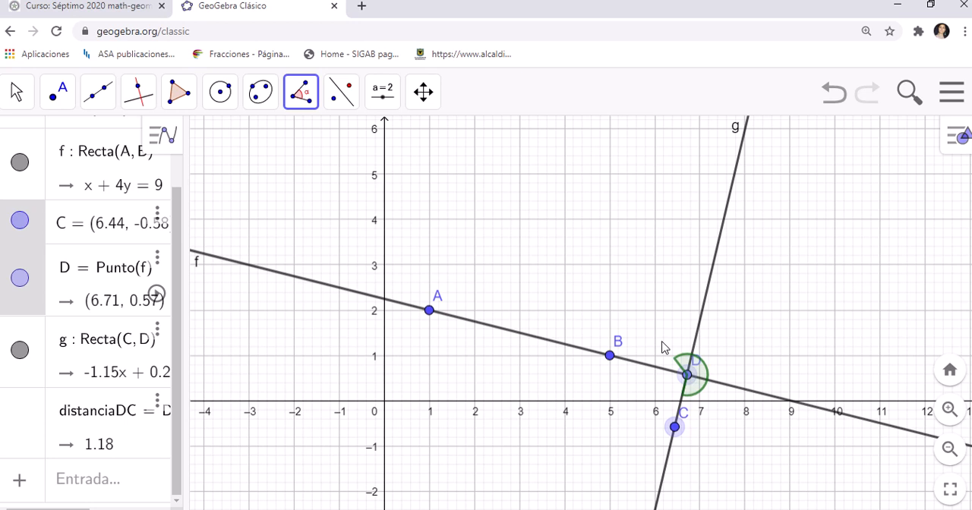
left_click(688, 377)
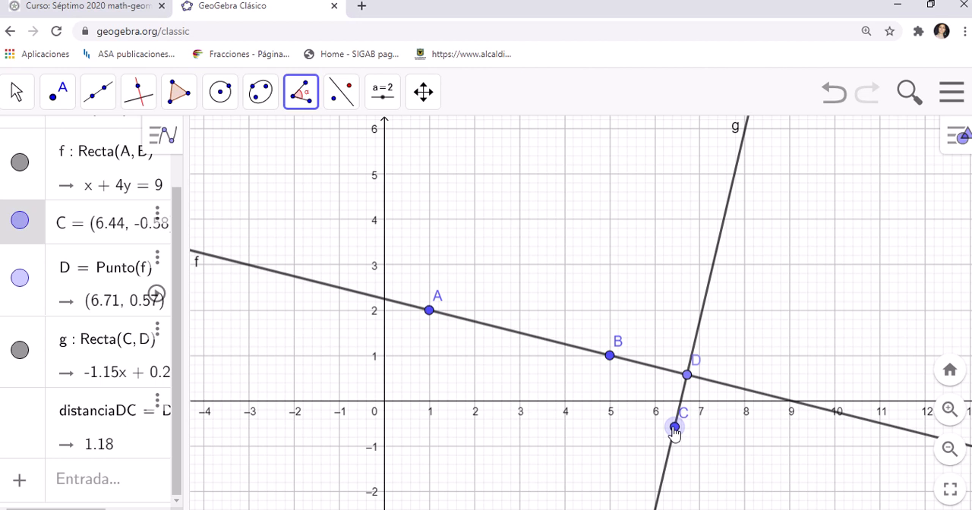
left_click(675, 427)
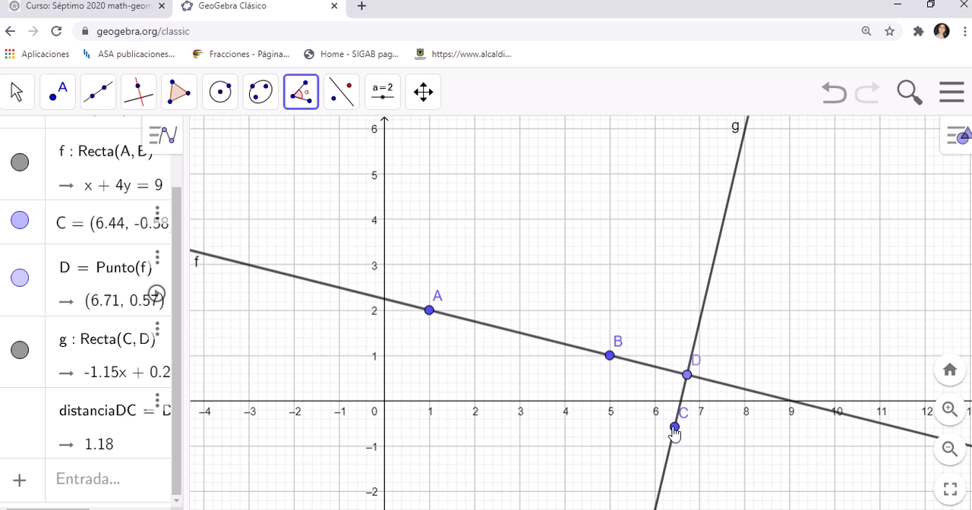
Step: Measure the angle with vertex D from point B to point C
left_click(610, 357)
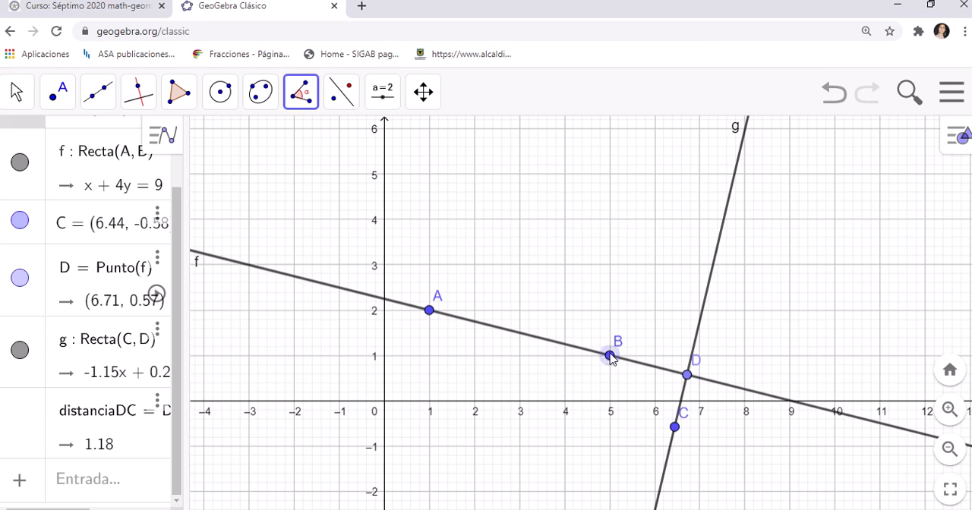
left_click(688, 377)
left_click(675, 428)
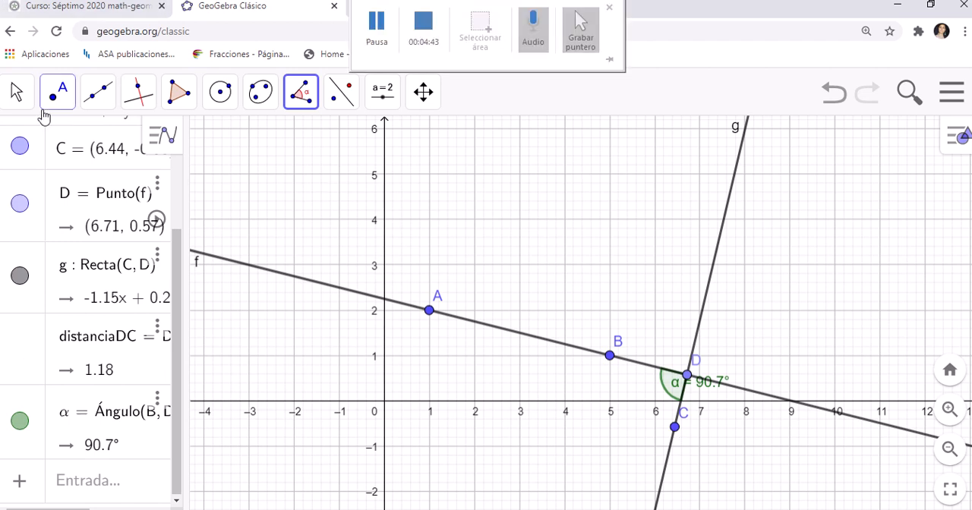
Step: Shift the angle's α label clear to the left of line g and move point C to about (6.4, -0.68)
left_click(17, 92)
left_click(56, 146)
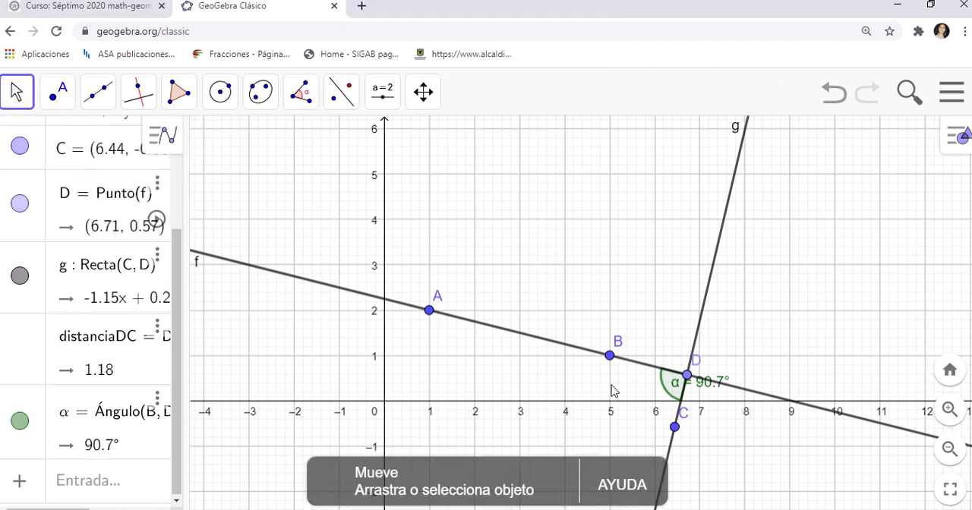
left_click_drag(684, 395, 637, 398)
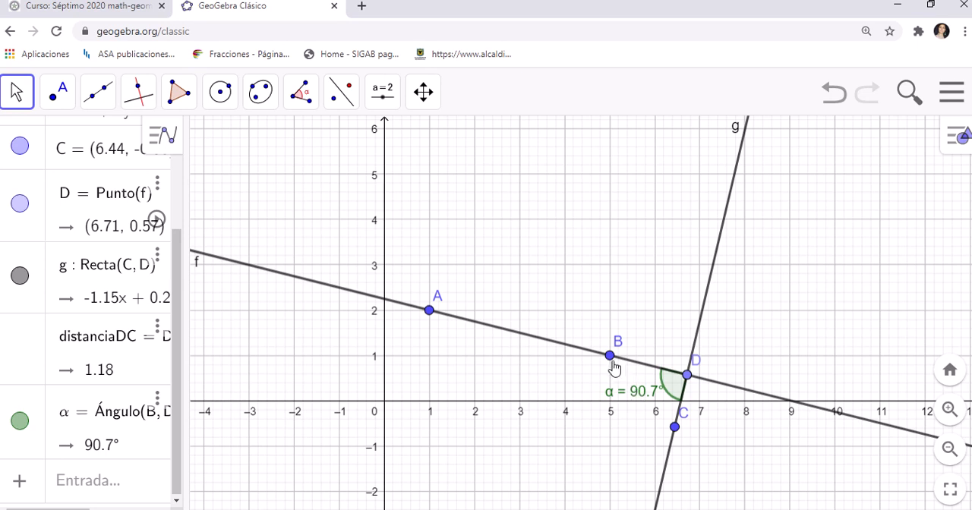
left_click(675, 435)
left_click_drag(676, 437, 674, 439)
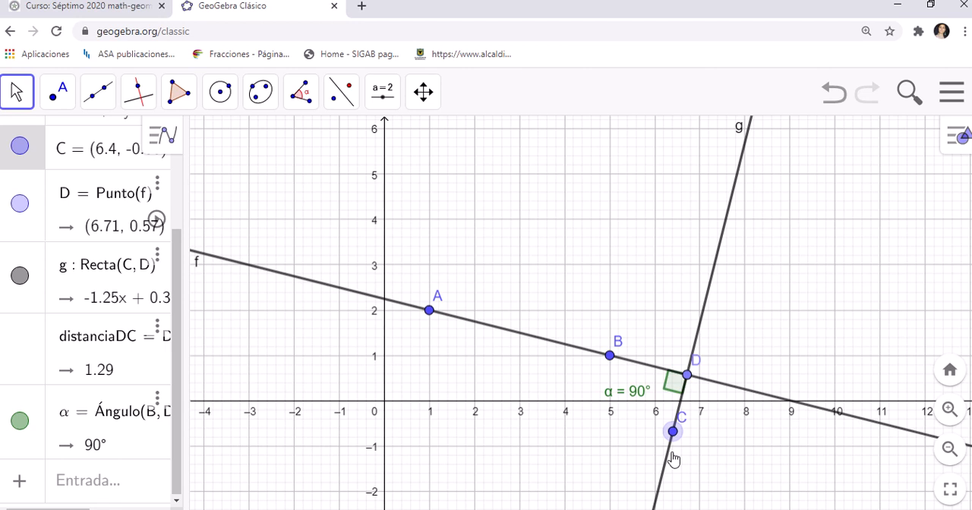
Step: Open line g's properties and set its colour to orange (#FF6600)
left_click(708, 305)
left_click(954, 155)
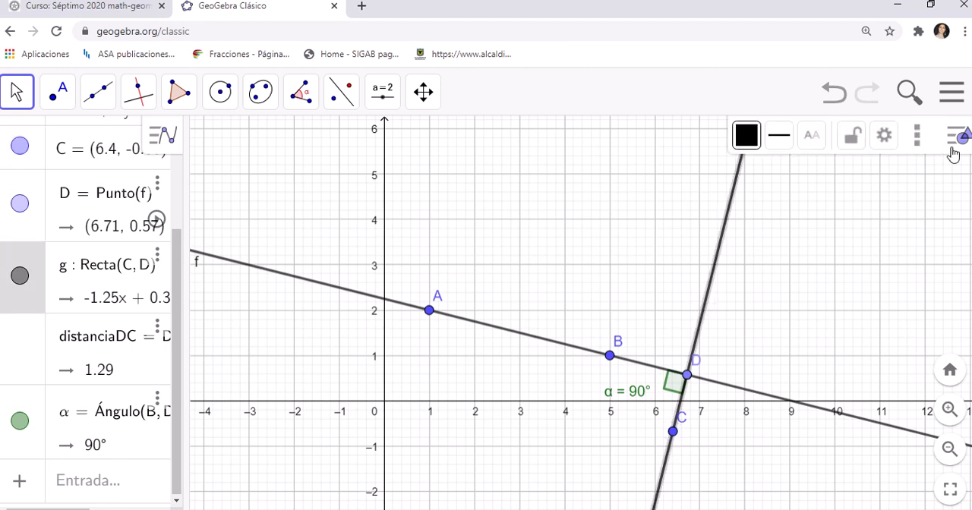
left_click(883, 137)
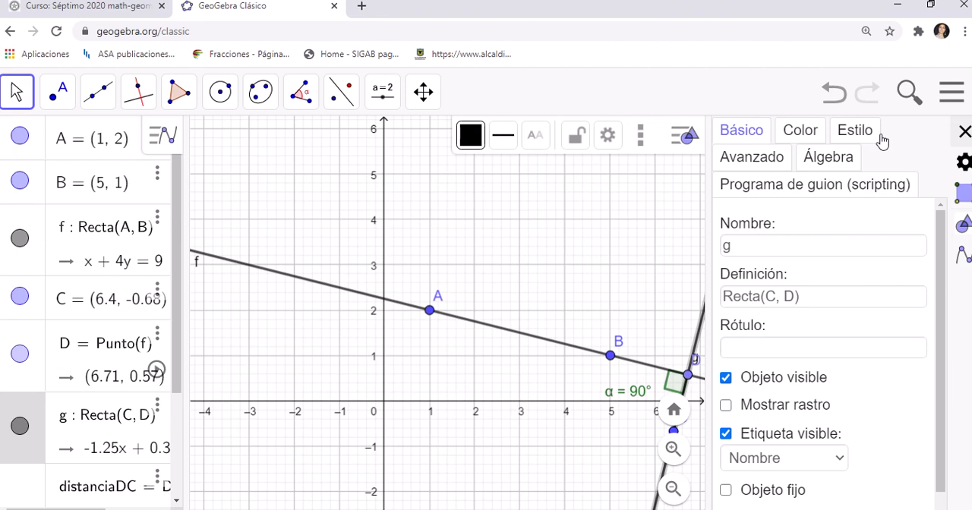
left_click(800, 137)
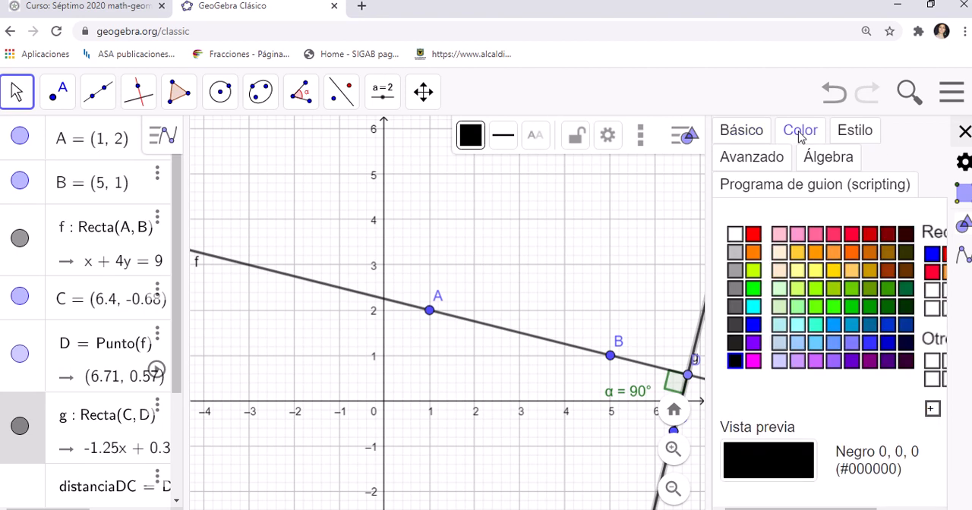
left_click(852, 255)
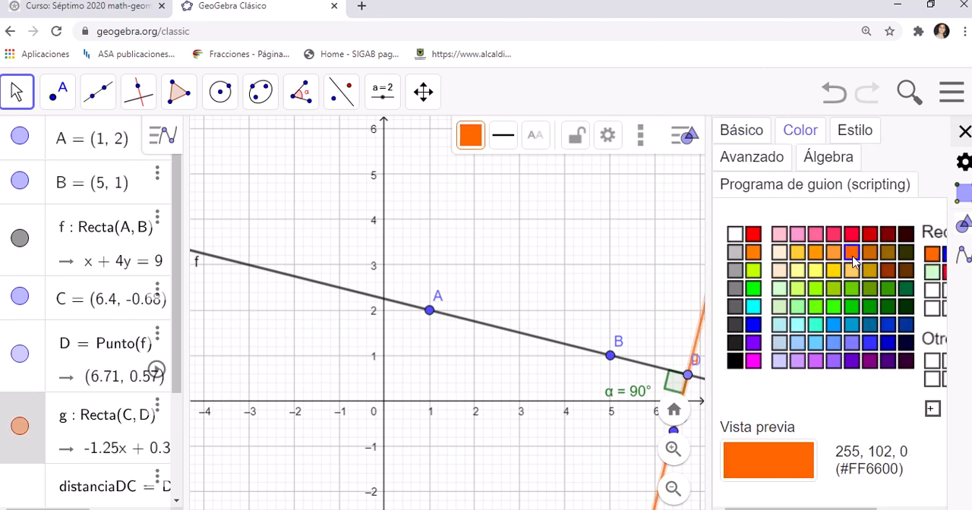
Step: Set line g's stroke thickness to 13 and its stroke style to long dashes, and close its properties
left_click(860, 145)
mouse_move(771, 243)
left_mouse_down()
mouse_move(840, 239)
mouse_move(744, 241)
mouse_move(844, 248)
left_mouse_up()
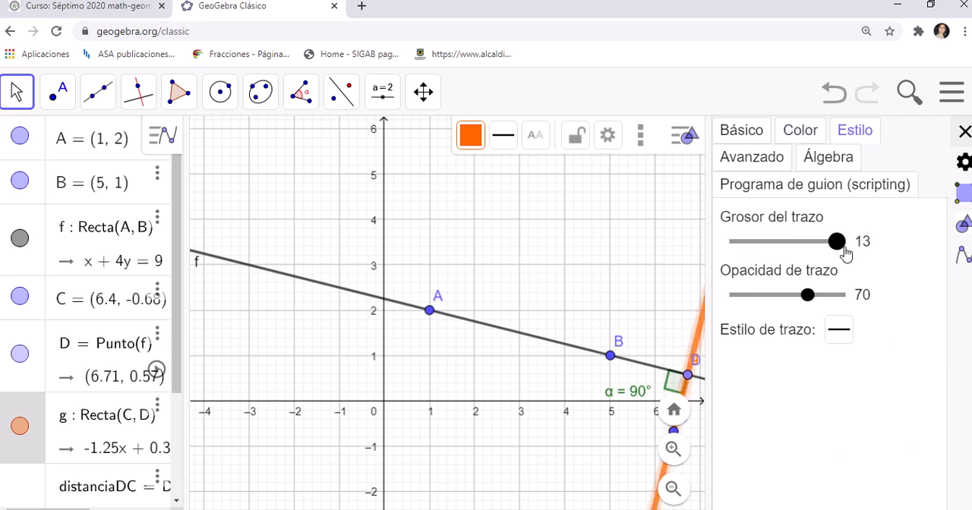
left_click(839, 329)
left_click(803, 368)
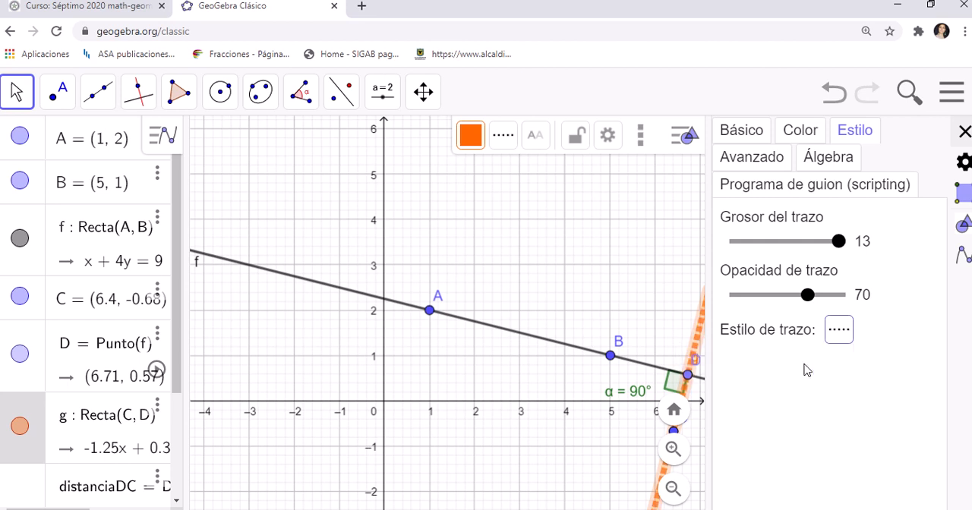
left_click(840, 334)
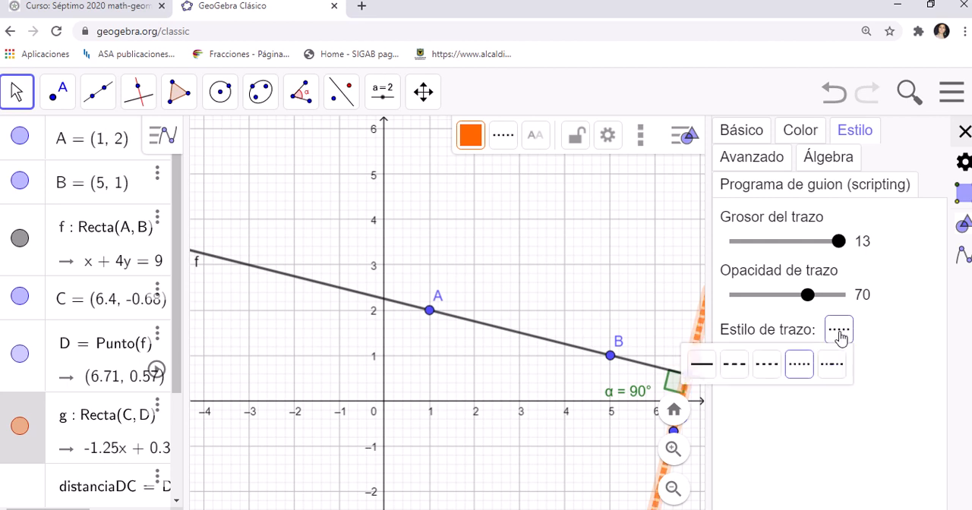
left_click(741, 373)
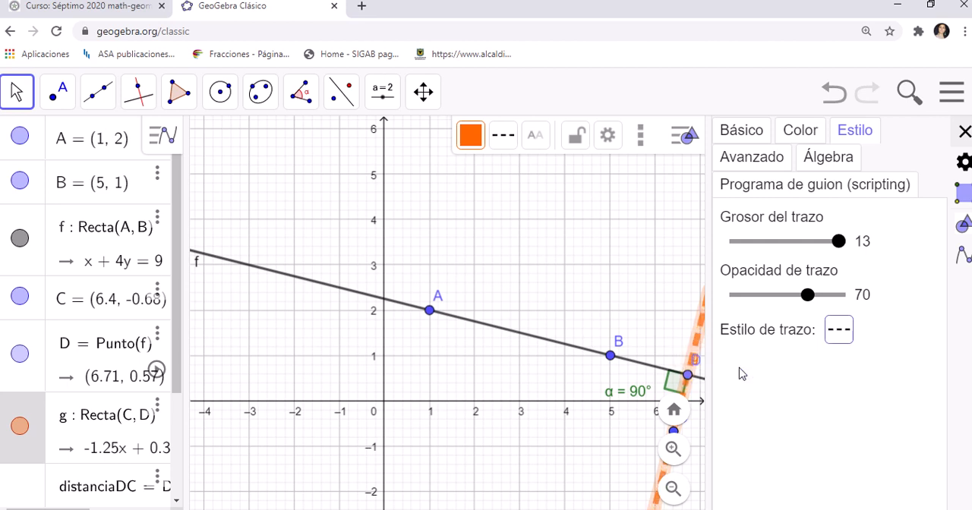
left_click(964, 132)
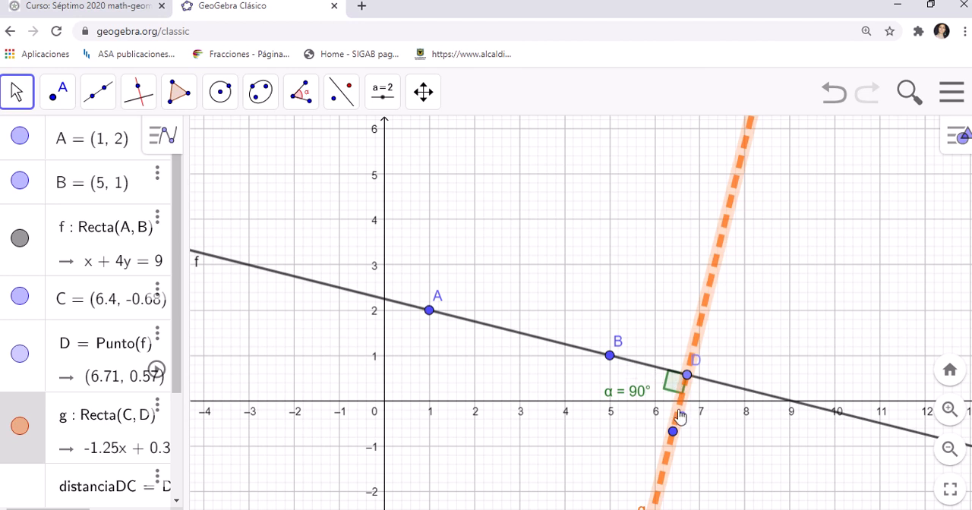
Step: Undo the stroke style and thickness changes on line g, keeping its orange colour
left_click(839, 108)
left_click(841, 111)
left_click(841, 110)
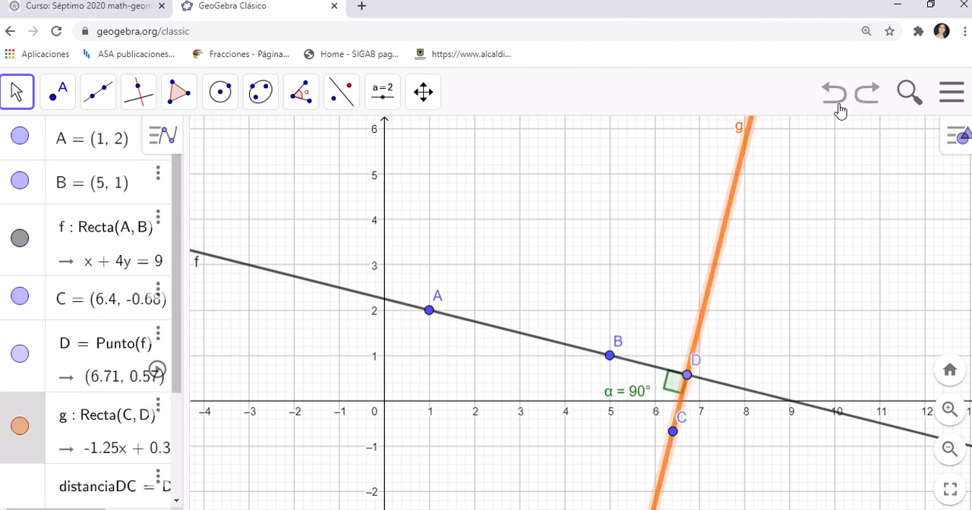
left_click(842, 109)
left_click(844, 109)
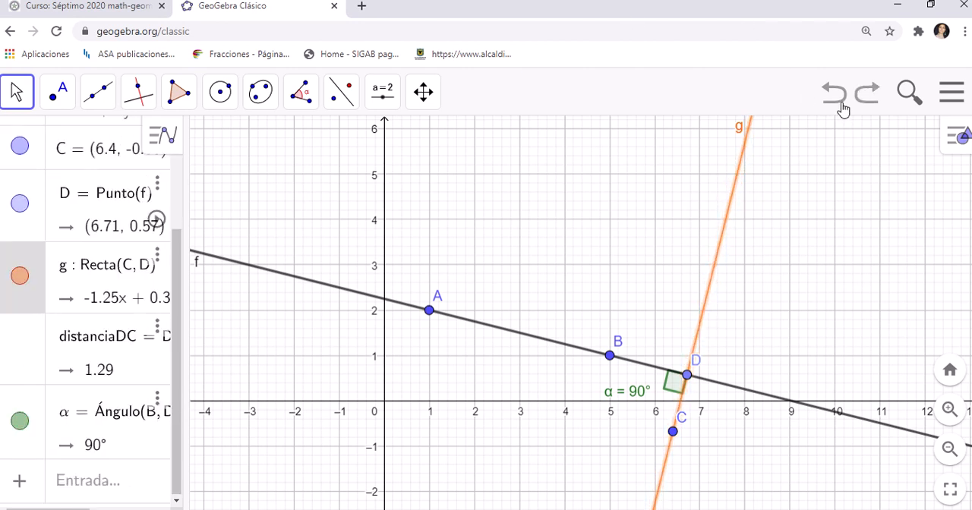
Step: Start a new blank construction without saving the current one, and narrow the algebra view to widen the graphics area
left_click(951, 92)
left_click(796, 166)
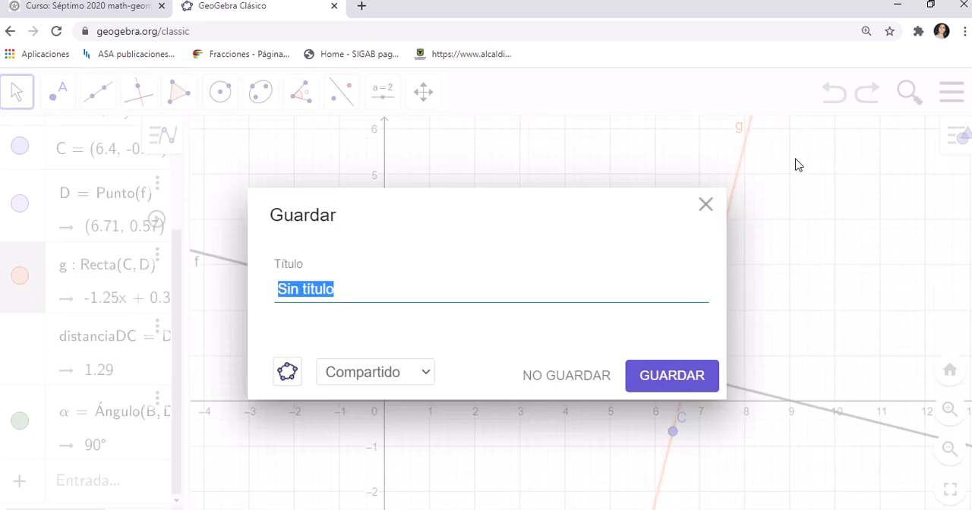
left_click(563, 391)
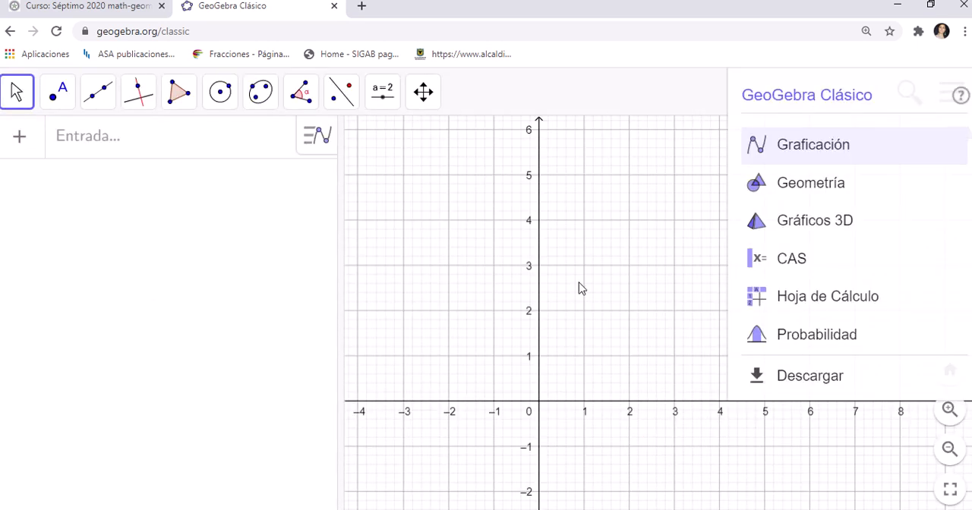
left_click_drag(338, 244, 165, 244)
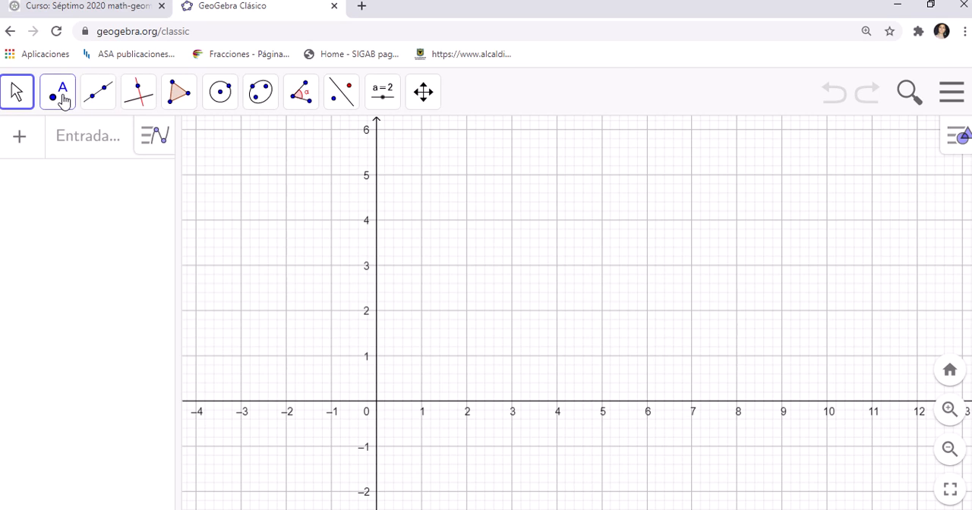
Step: Create an angle with the Ángulo tool from A (6, 3) through vertex B (2, 1) to C at about (3.64, 4.94)
left_click(97, 101)
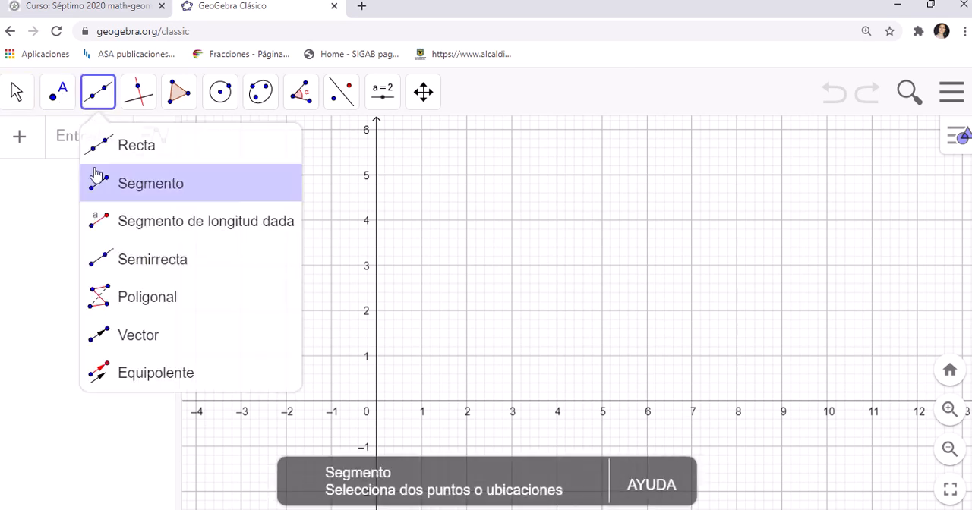
mouse_move(301, 104)
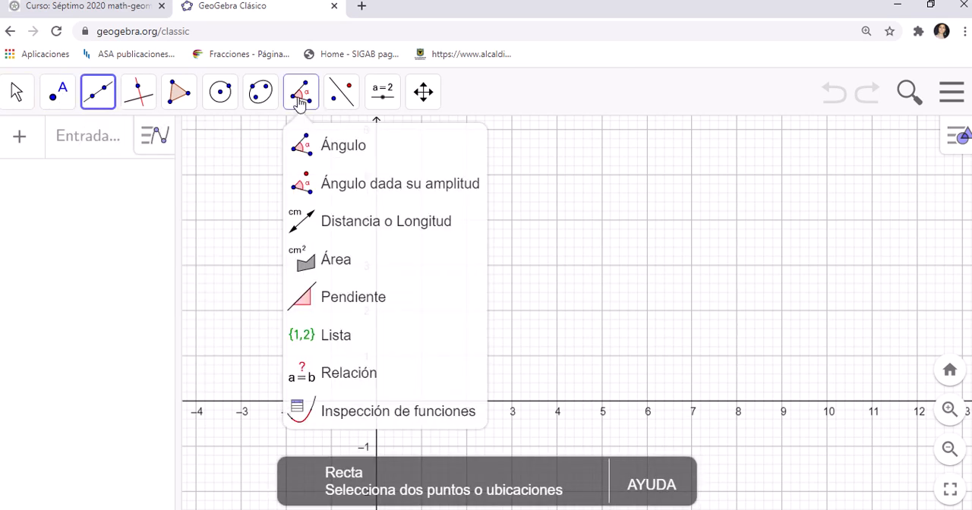
left_click(319, 157)
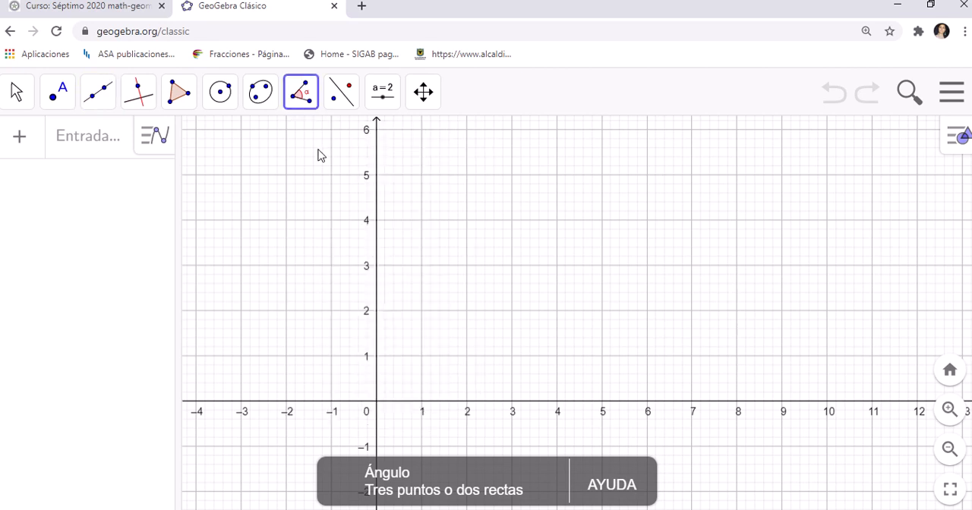
left_click(647, 265)
left_click(468, 354)
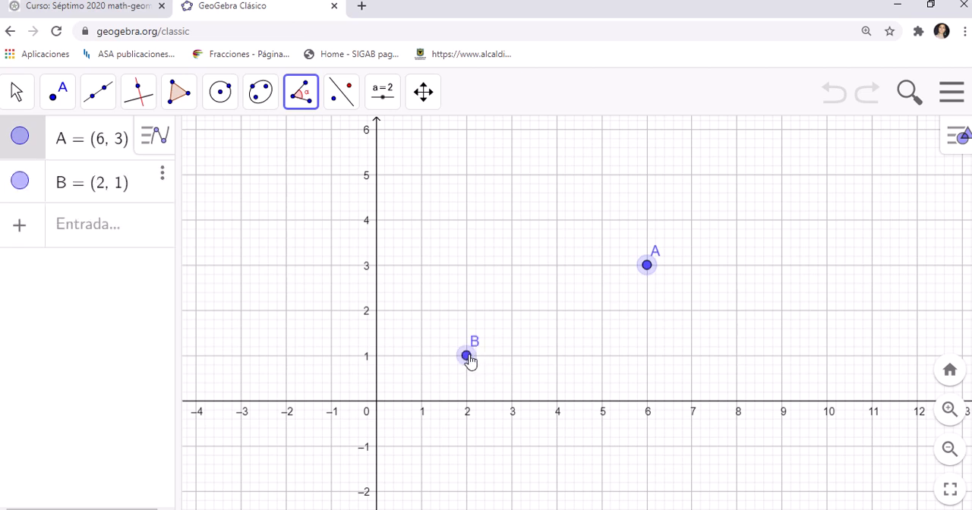
left_click(540, 177)
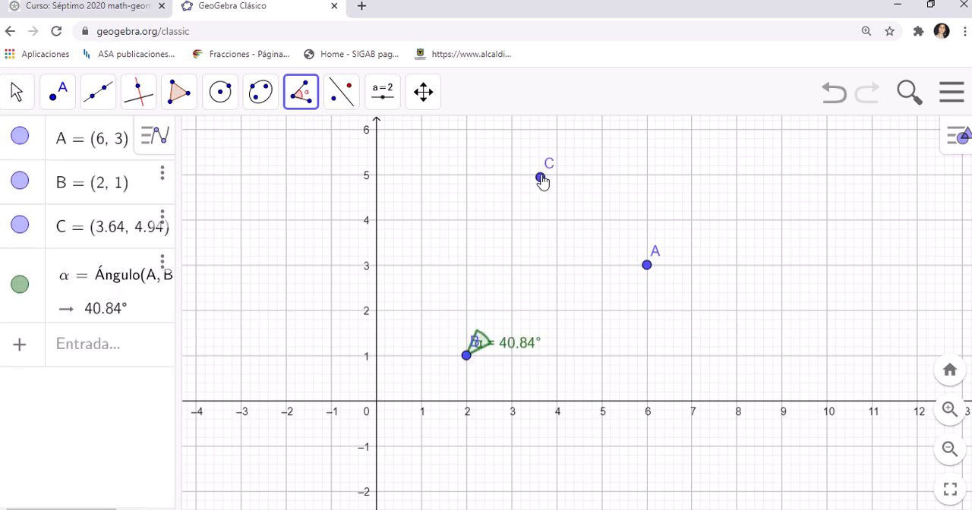
Step: Hide the coordinate axes, then move the B label below its point and the α label above the angle arc
left_click(14, 92)
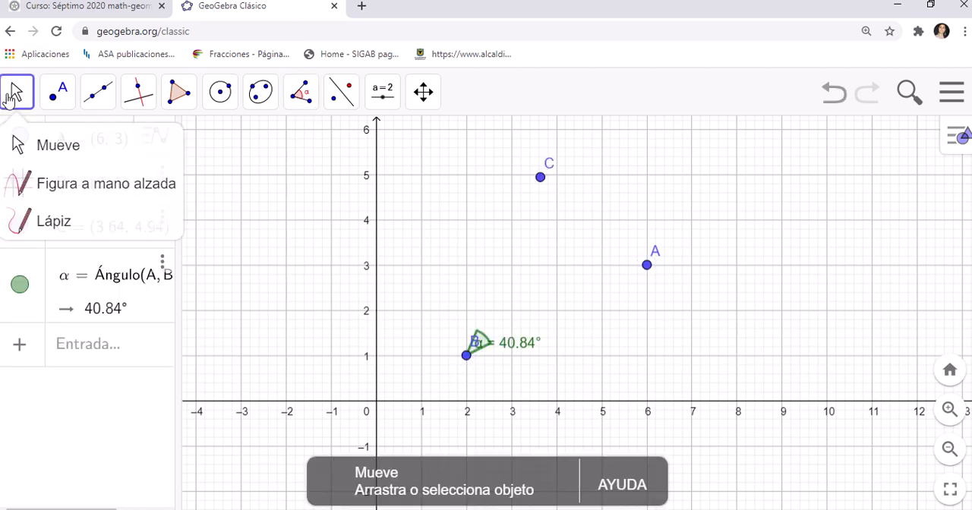
left_click(30, 148)
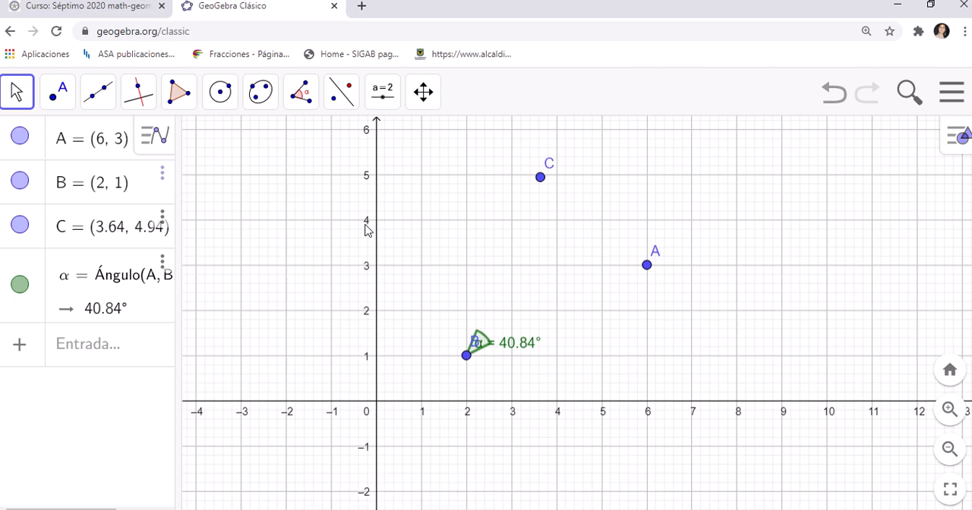
right_click(366, 224)
left_click(376, 263)
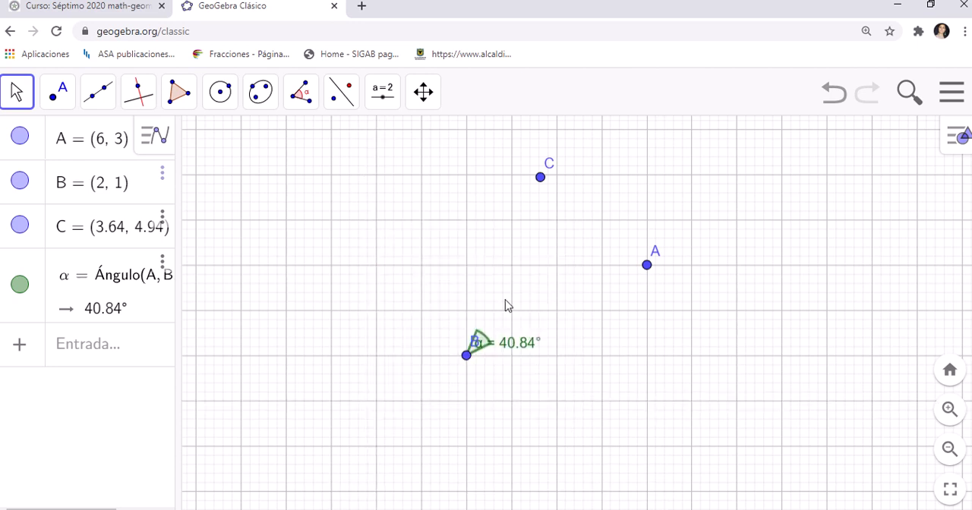
left_click_drag(506, 347, 460, 390)
left_click_drag(514, 345, 514, 324)
Step: Draw two rays with the Semirrecta tool from vertex B, one through A and one through C
left_click(96, 104)
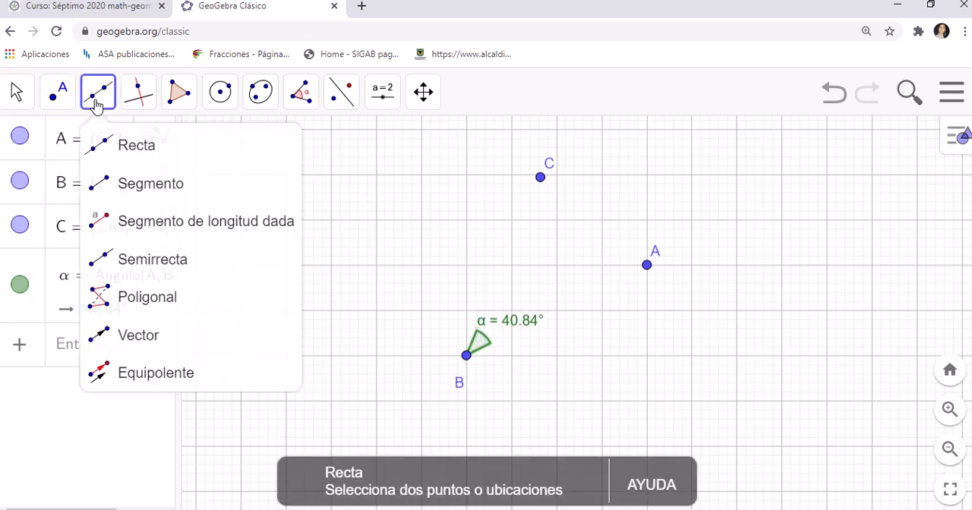
left_click(114, 257)
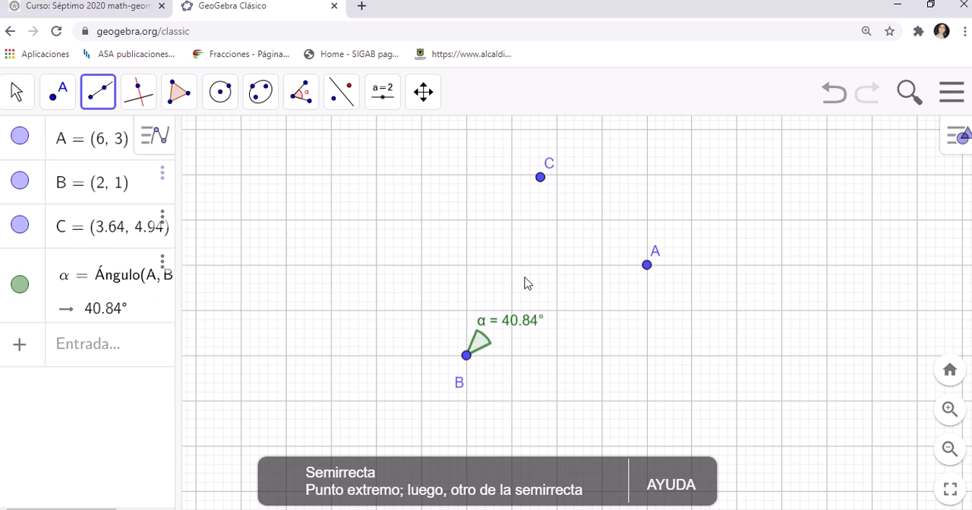
left_click(467, 356)
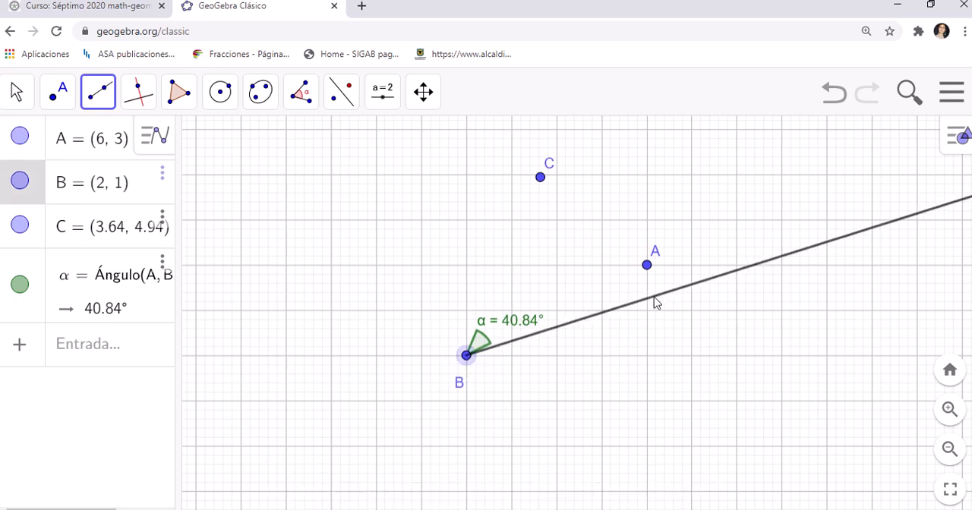
left_click(647, 268)
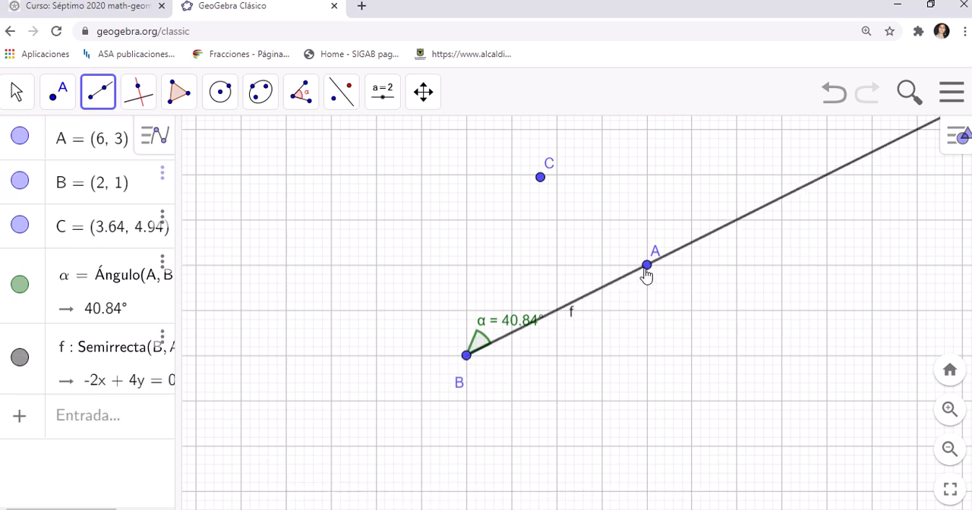
left_click(466, 356)
left_click(541, 178)
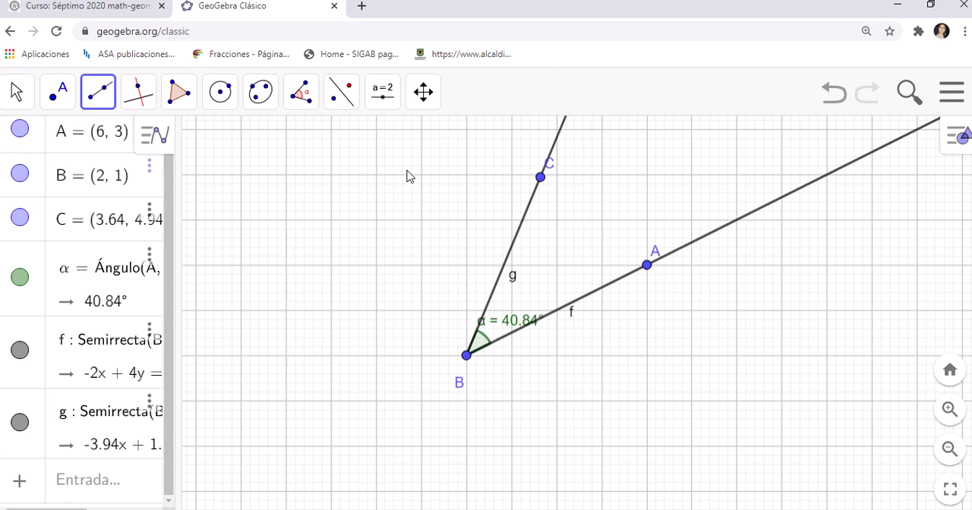
Step: Hide the labels of rays f and g, and move the α label between the rays and the C label beside its point
left_click(22, 91)
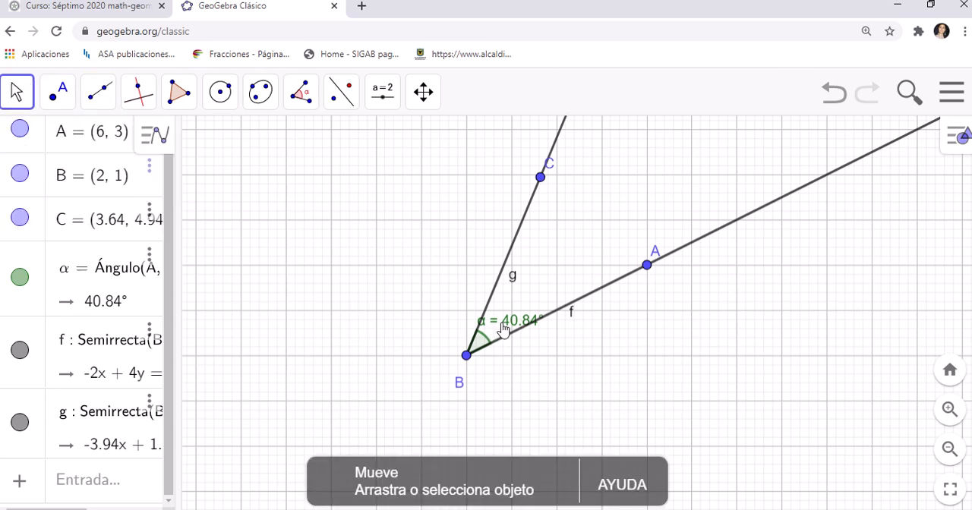
left_click_drag(503, 329, 525, 314)
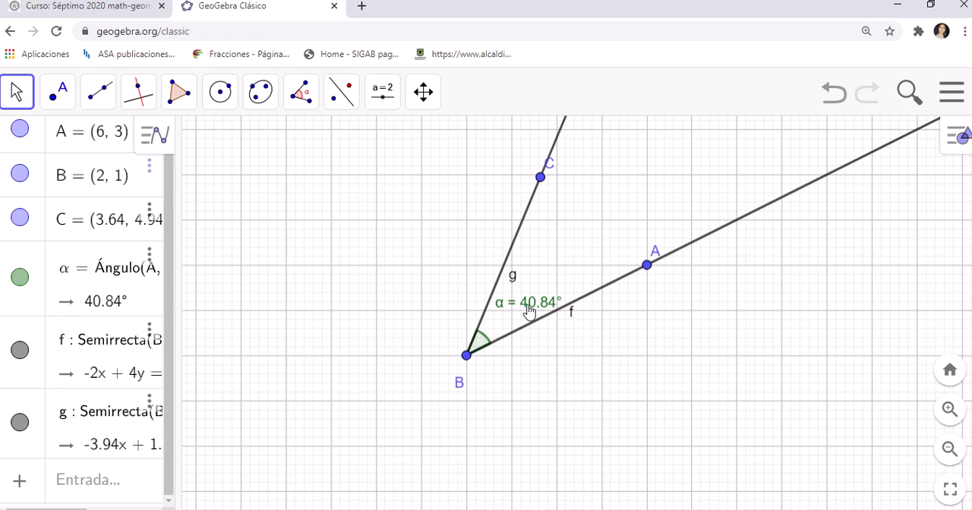
right_click(573, 317)
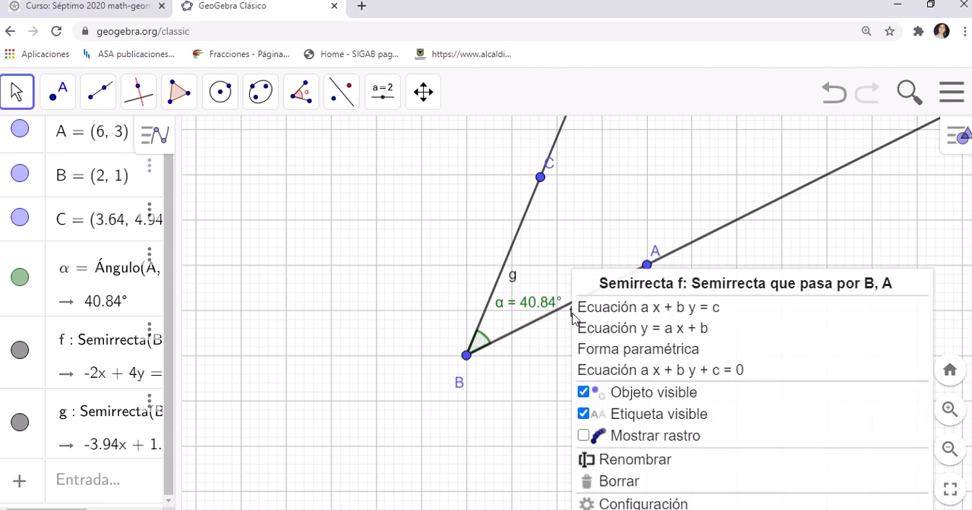
left_click(584, 414)
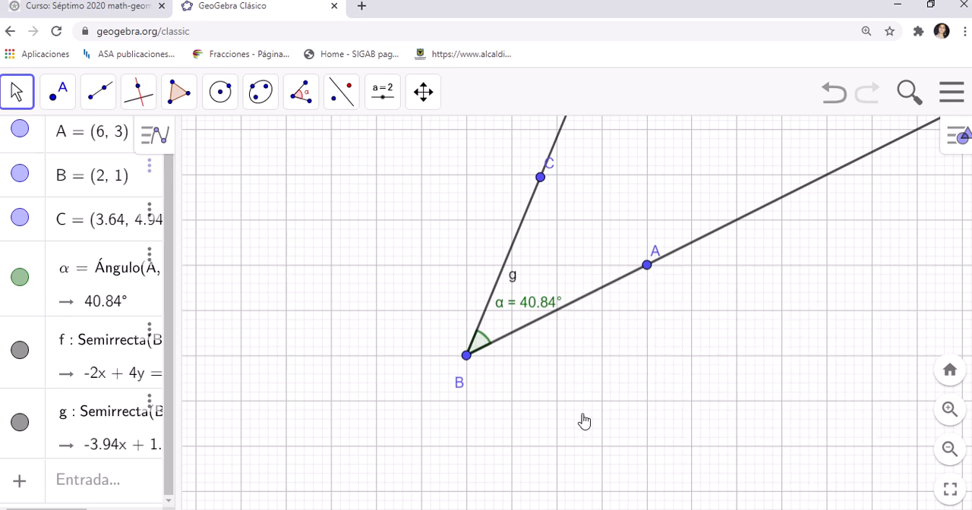
right_click(514, 283)
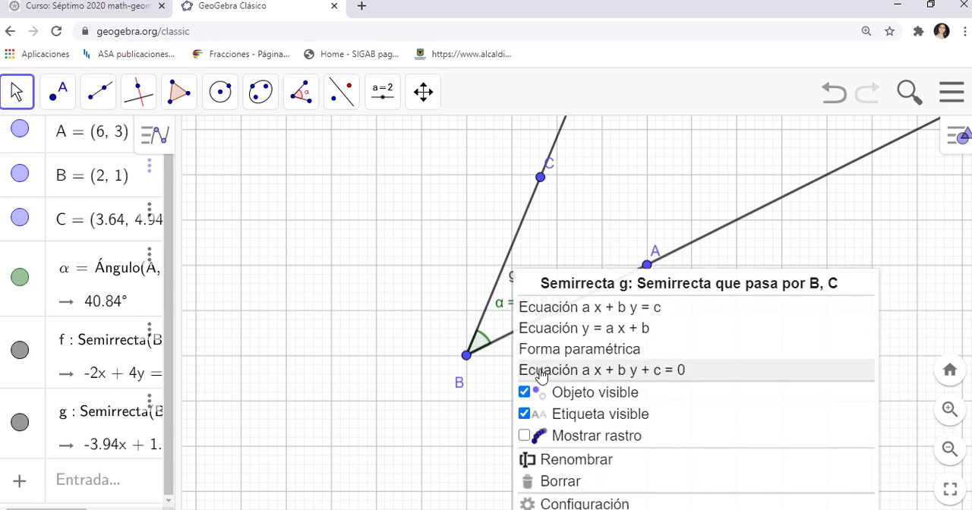
left_click(507, 277)
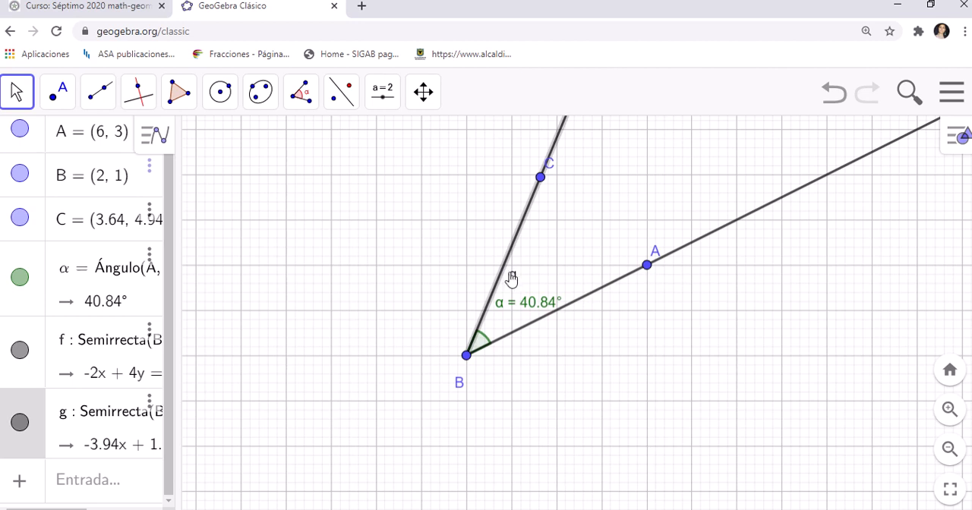
right_click(513, 282)
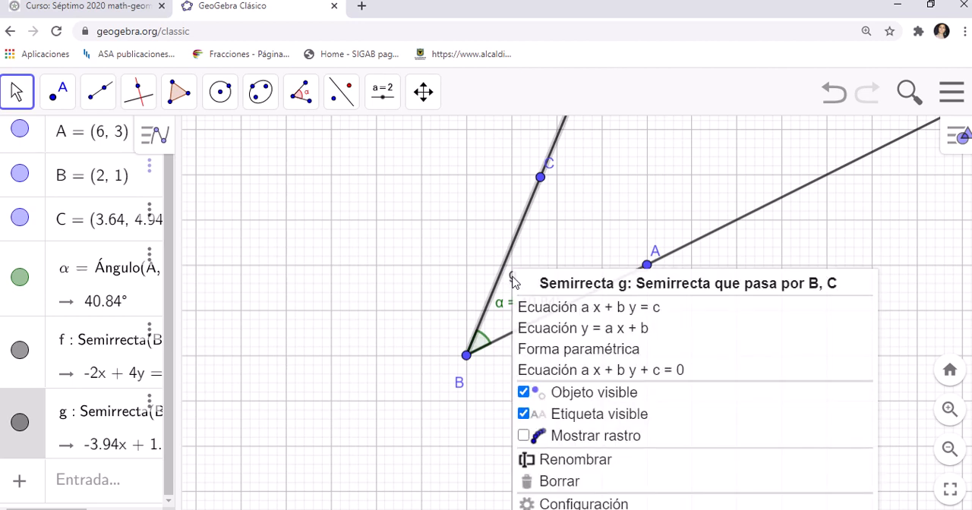
left_click(524, 416)
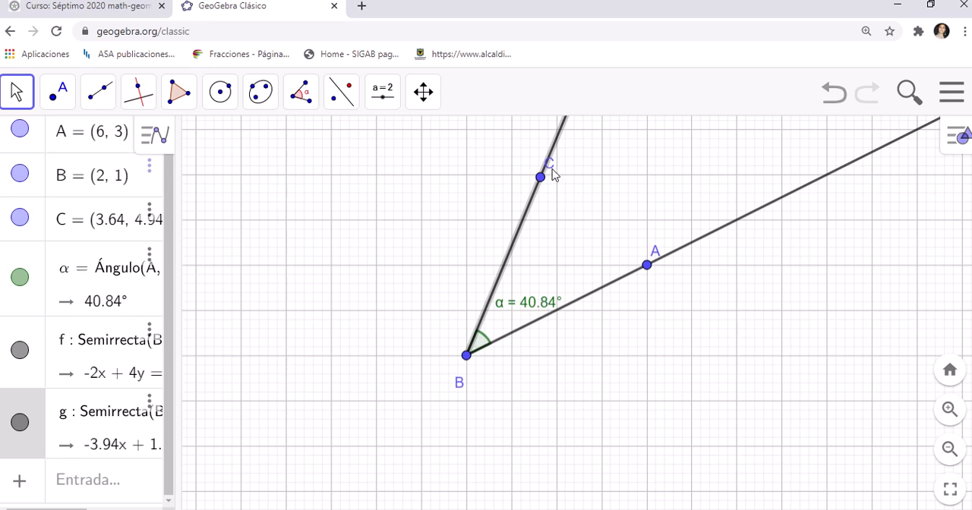
left_click(556, 174)
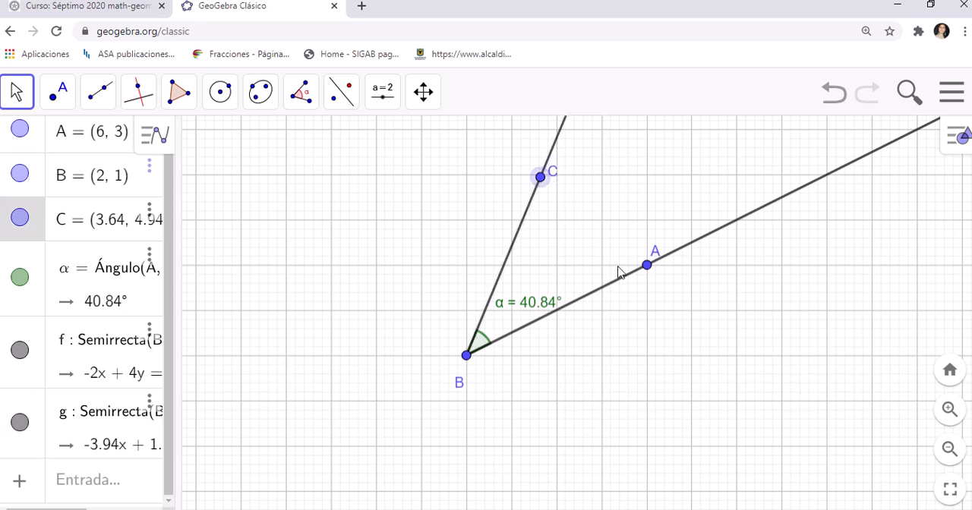
Step: Reshape the angle by moving A to about x = 8.06, nearly level with B, and C to about (3.34, 3.58)
left_click_drag(642, 274, 740, 340)
left_click_drag(542, 186, 537, 253)
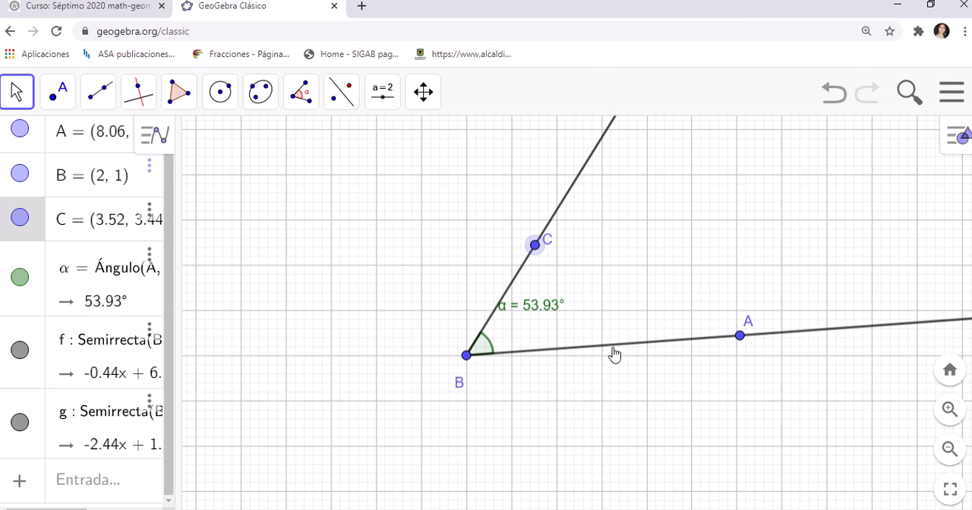
mouse_move(535, 245)
left_mouse_down()
mouse_move(535, 217)
mouse_move(530, 245)
left_mouse_up()
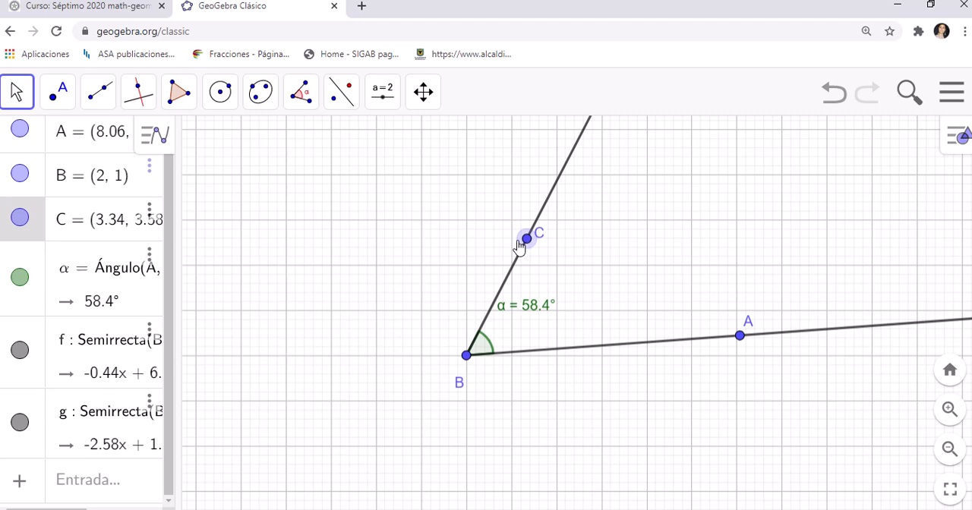
mouse_move(461, 4)
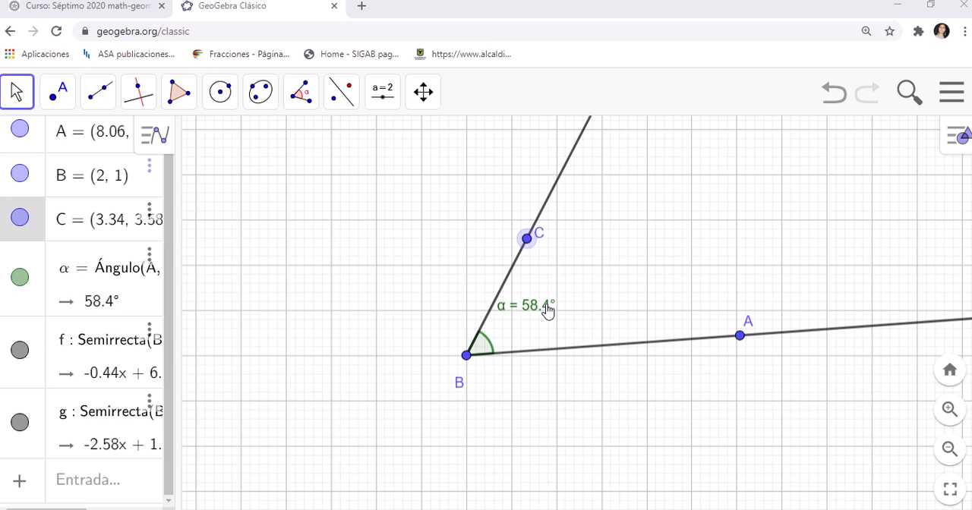
Step: Draw a circle with the Circunferencia (centro, punto) tool, centred at vertex B and passing through A
left_click(222, 99)
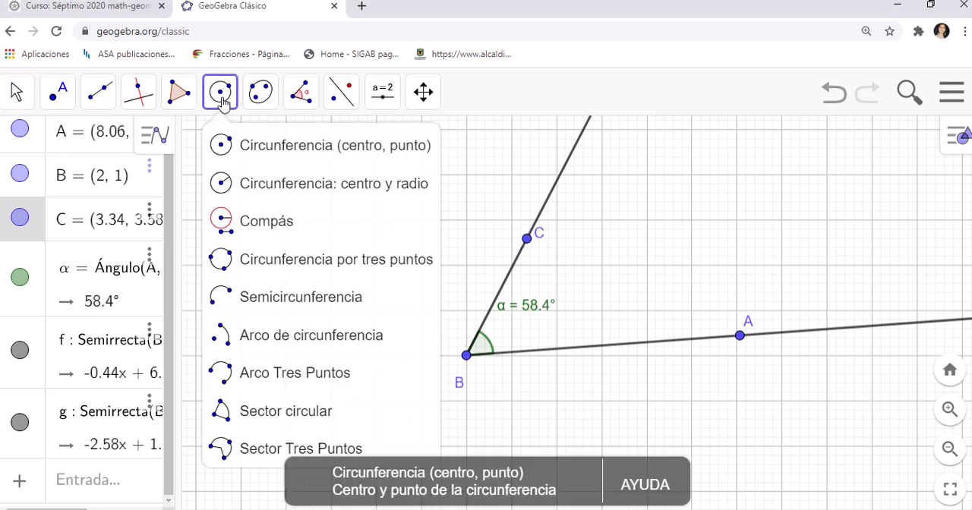
left_click(240, 151)
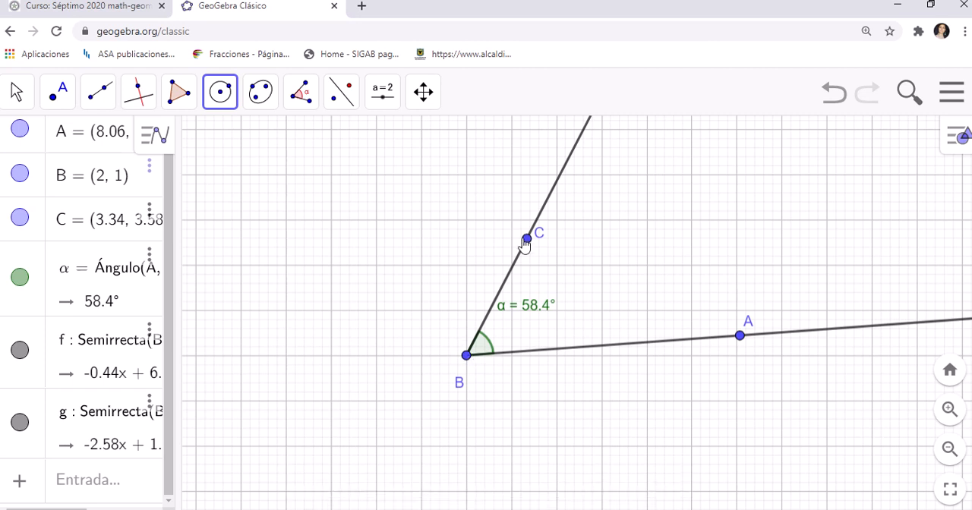
left_click(467, 356)
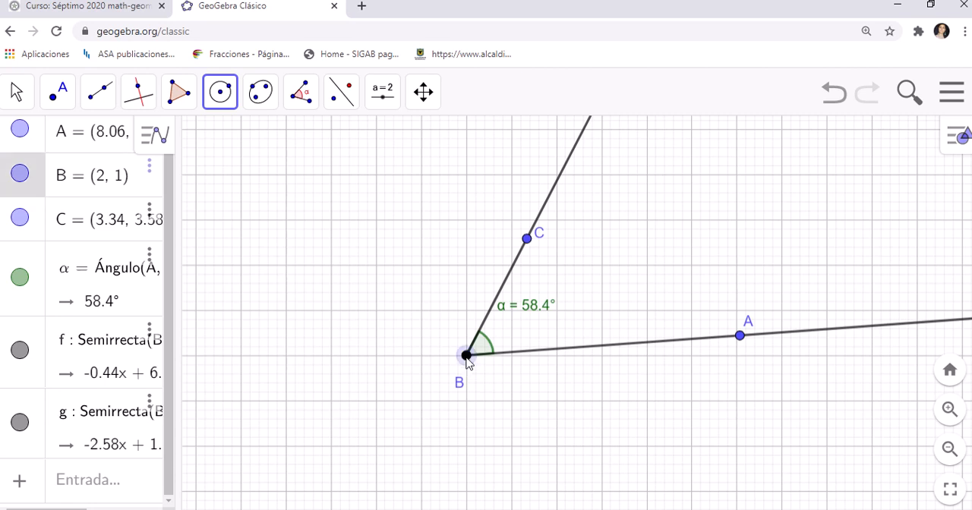
left_click(740, 336)
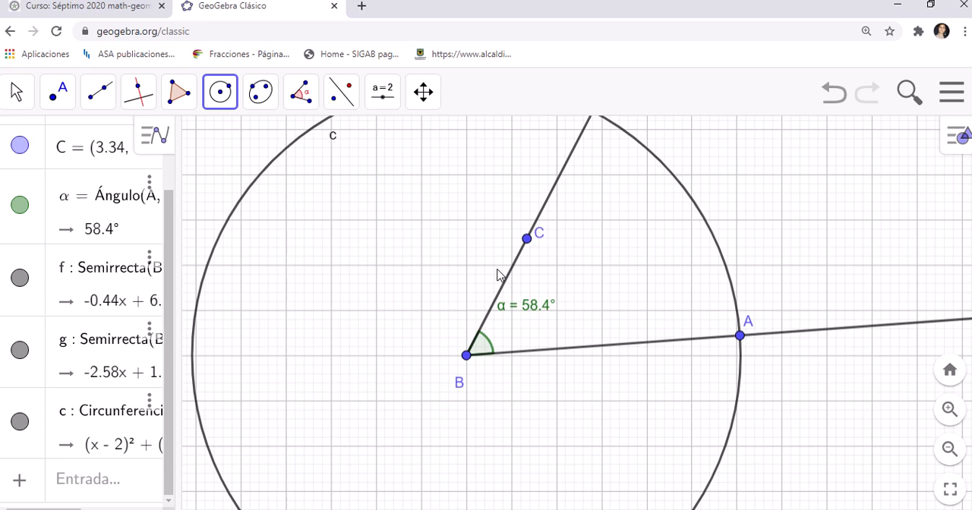
scroll(498, 274, "down", 5)
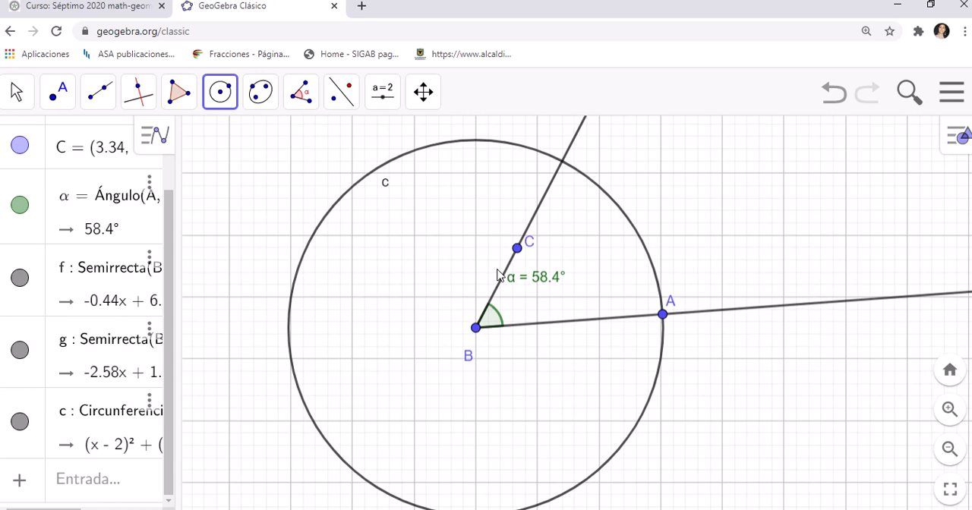
scroll(497, 275, "down", 1)
scroll(497, 275, "down", 1)
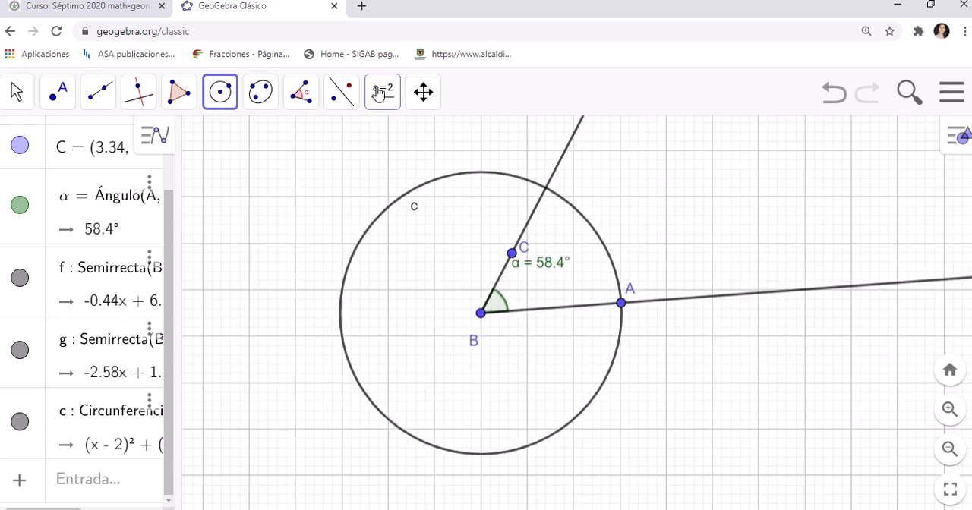
Step: Place a point where the circle crosses the ray through C, and move its label clear of the ray
left_click(54, 98)
left_click(55, 97)
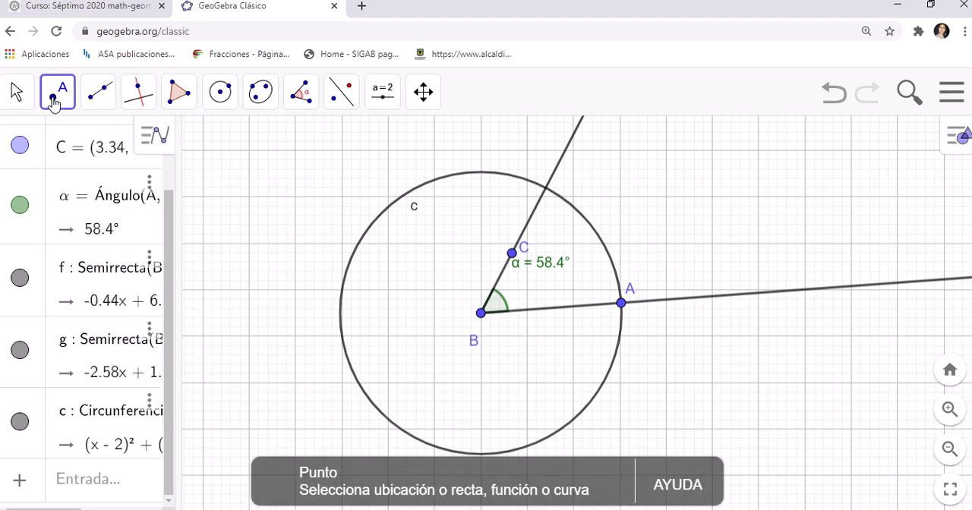
left_click(547, 188)
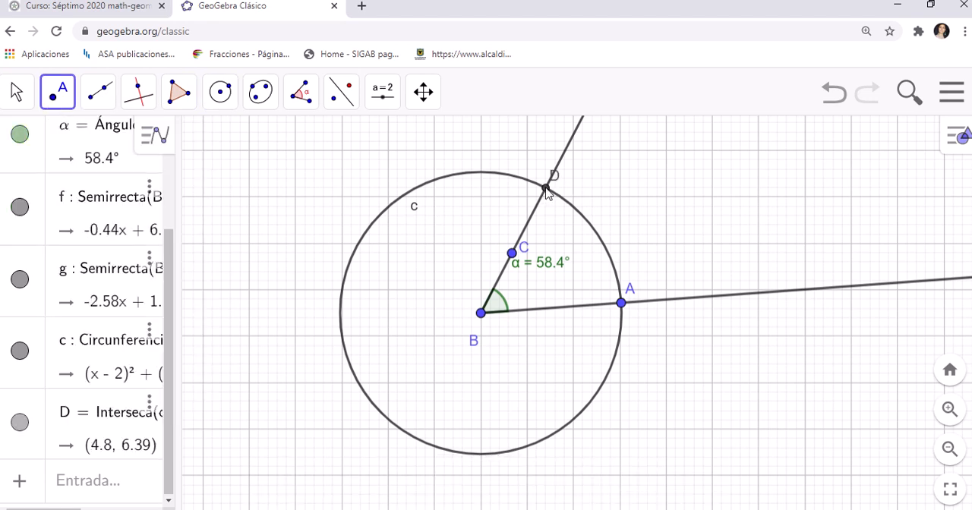
left_click(26, 91)
left_click(26, 91)
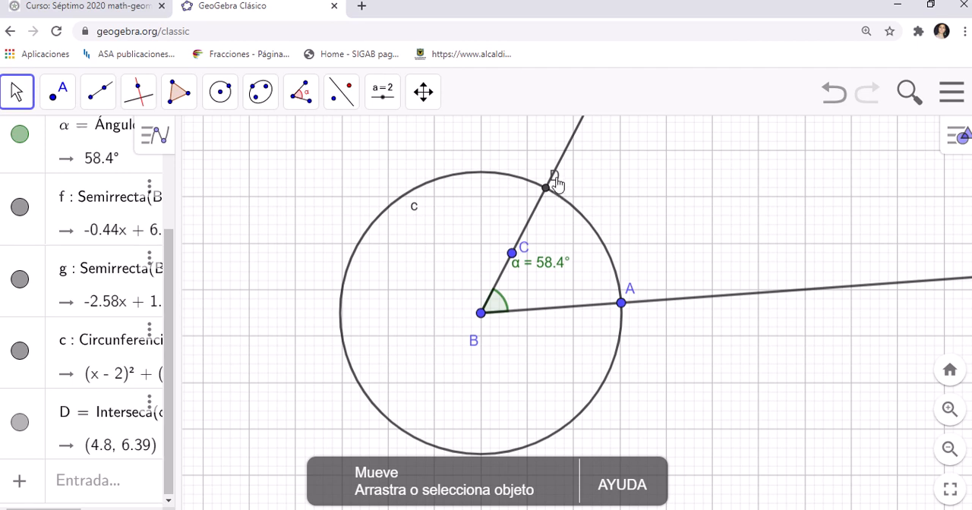
left_click_drag(564, 173, 566, 188)
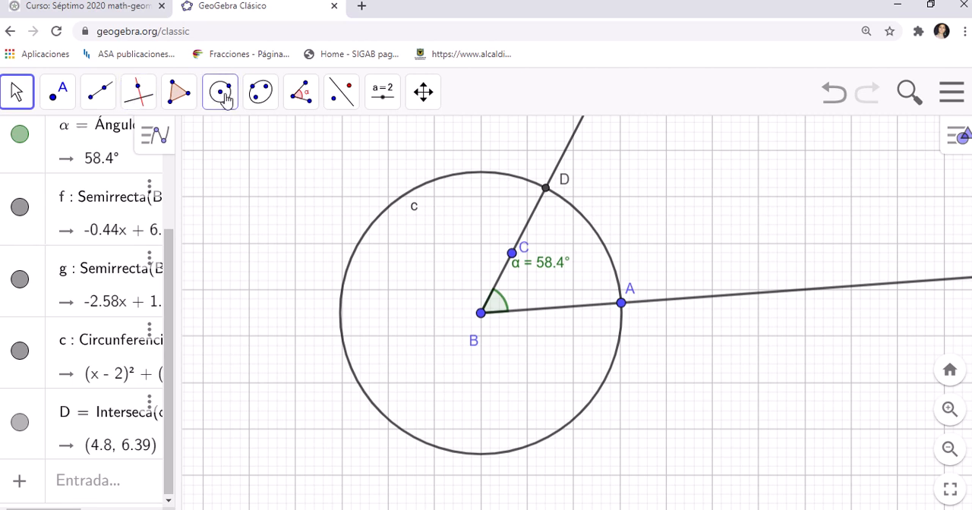
Step: Draw two more circles by centre and point: one centred at D through A, one centred at A through D
left_click(221, 94)
left_click(247, 146)
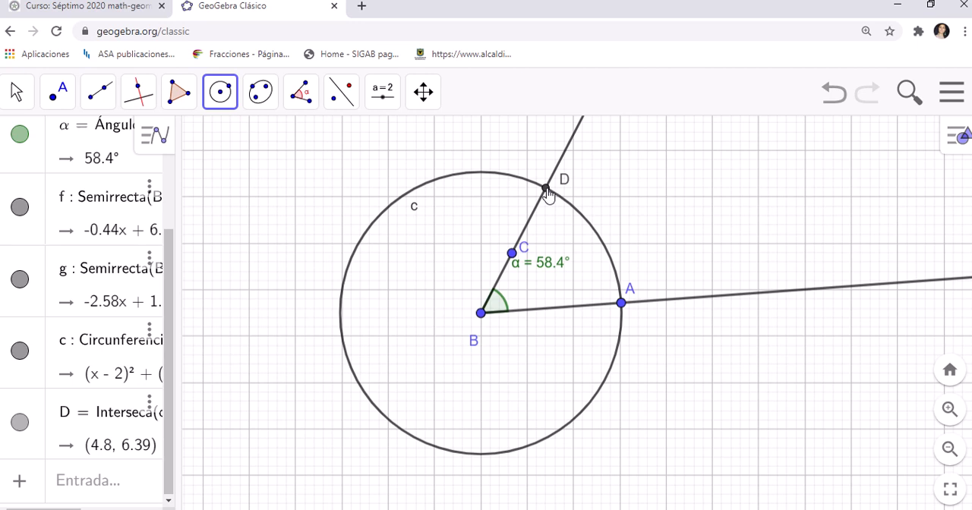
left_click(546, 190)
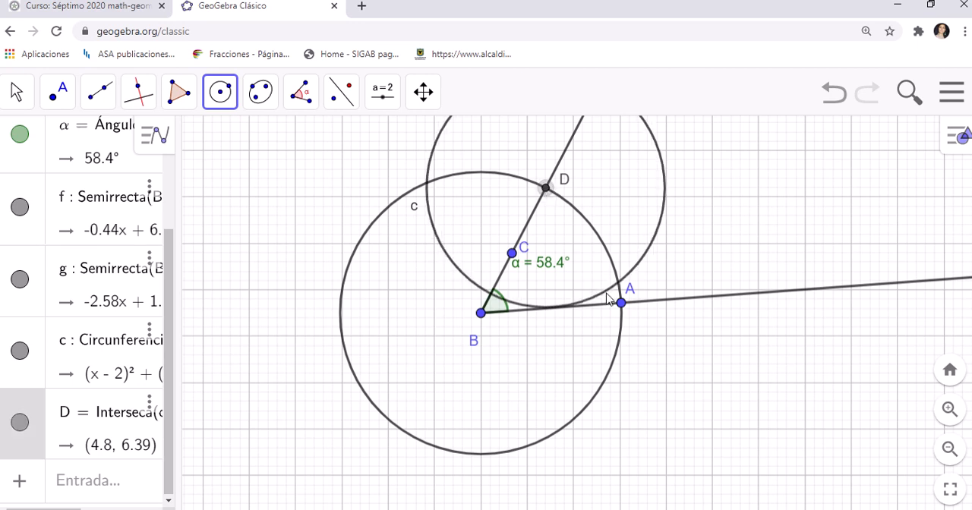
left_click(622, 303)
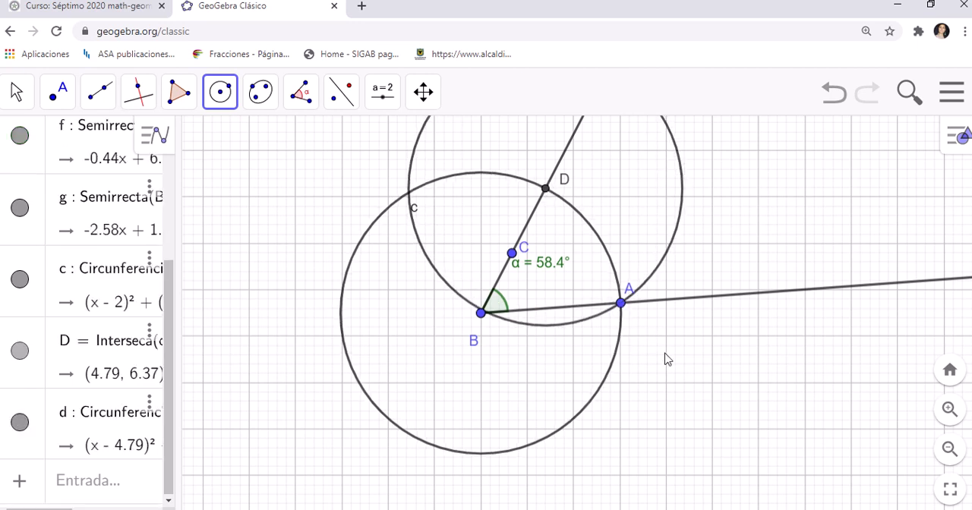
left_click(621, 303)
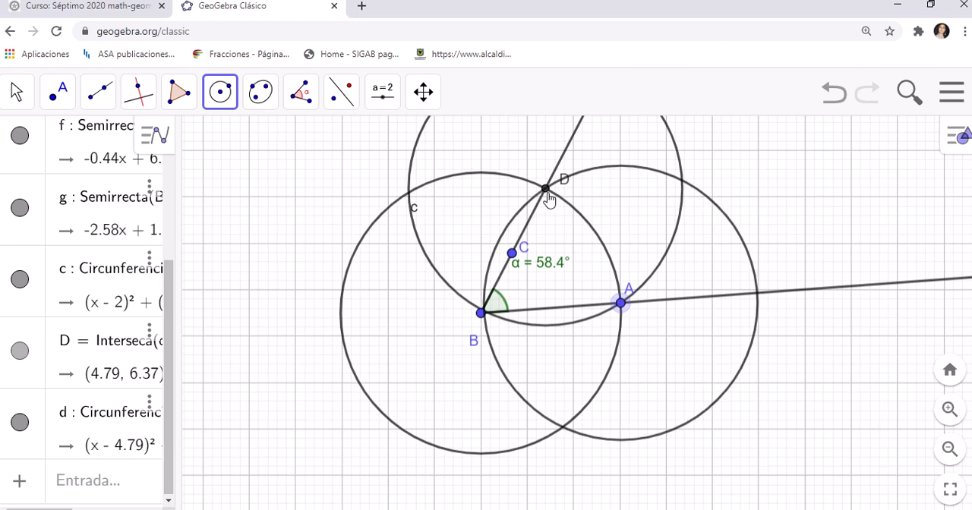
left_click(547, 192)
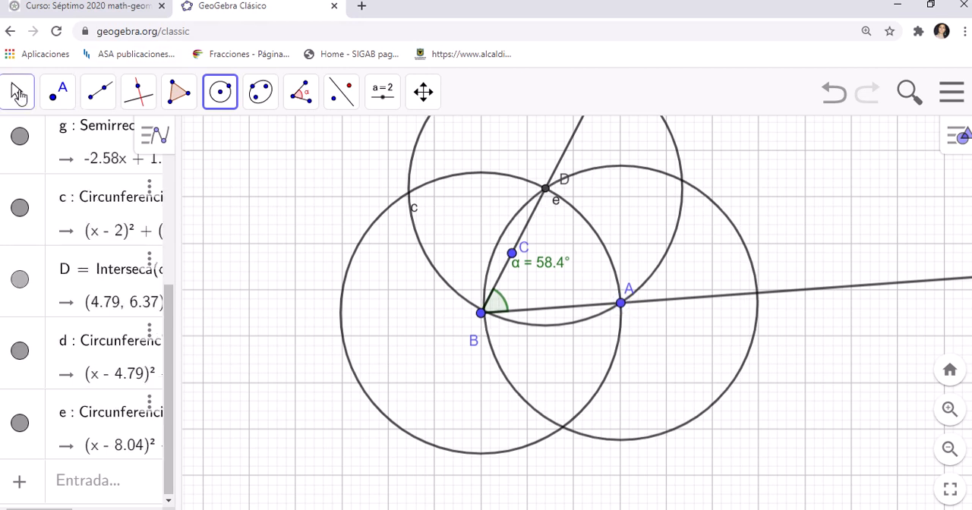
Step: Colour the two circles centred at A and D blue (#0099CC)
left_click(17, 93)
left_click(100, 93)
left_click(144, 183)
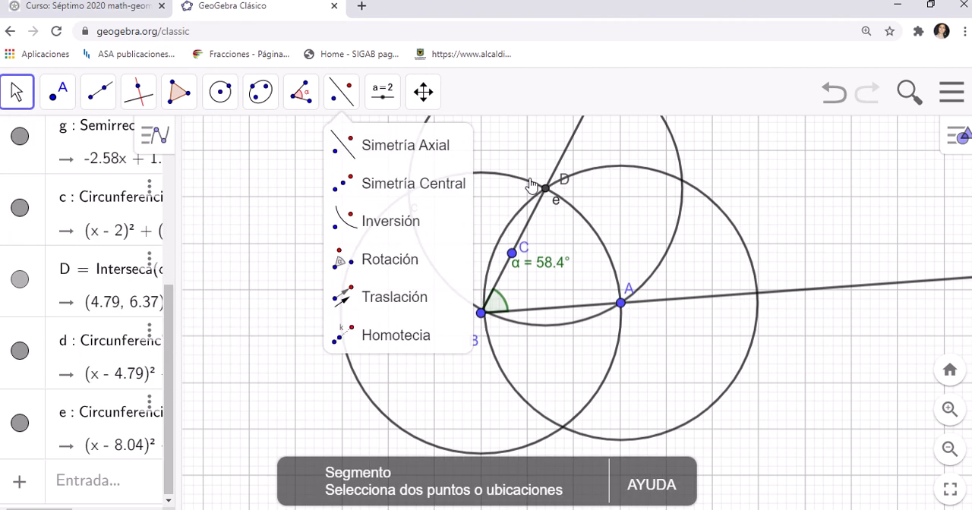
left_click(722, 219)
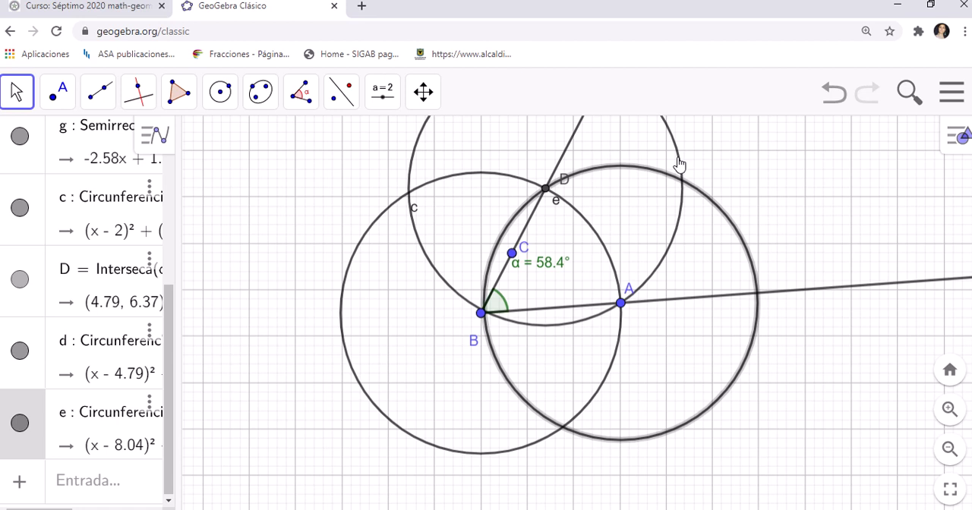
left_click(678, 163, "ctrl")
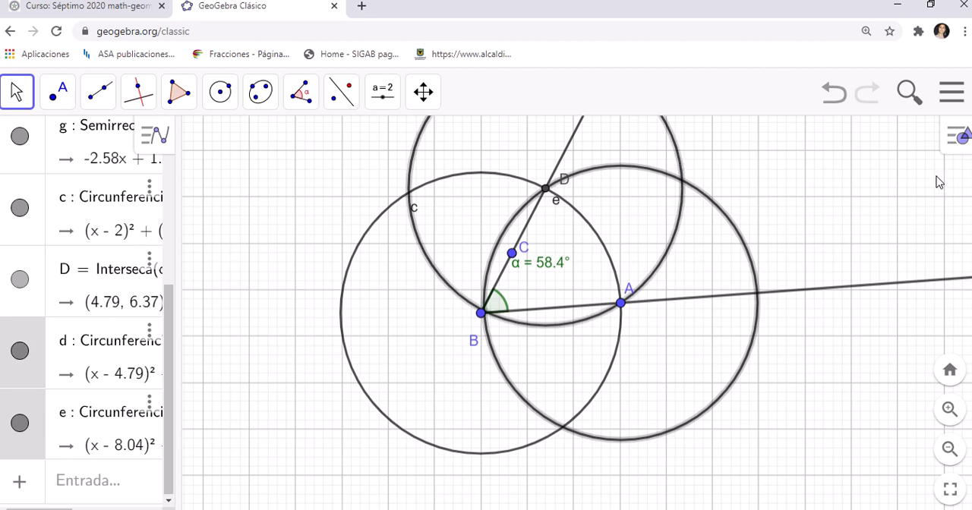
left_click(962, 145)
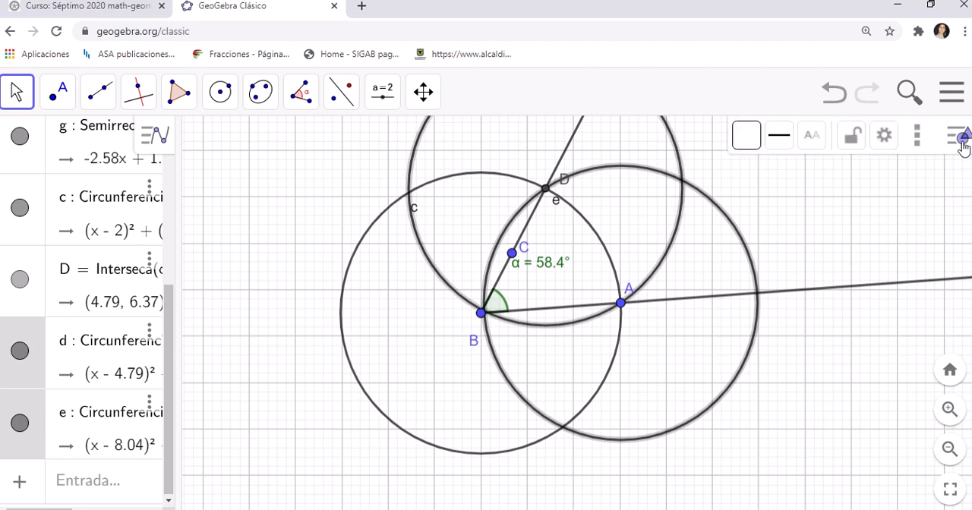
left_click(886, 141)
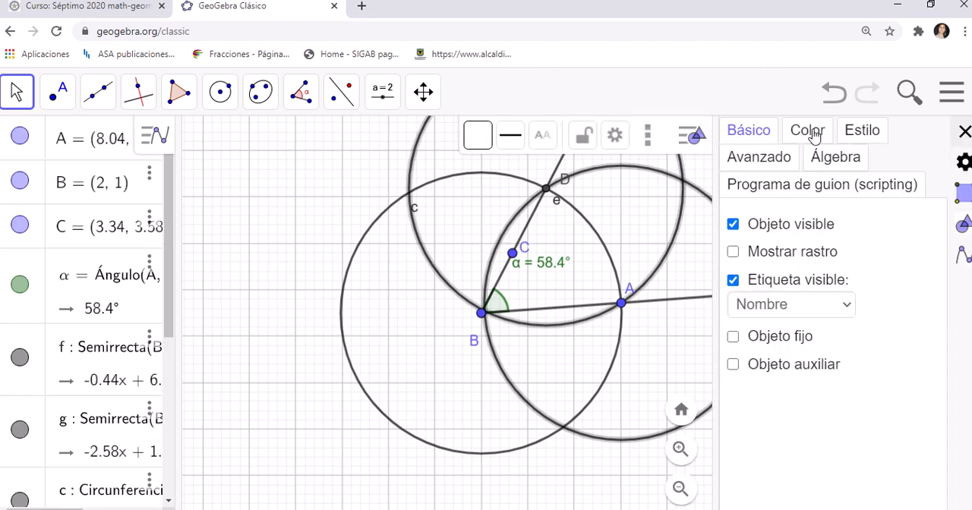
left_click(808, 132)
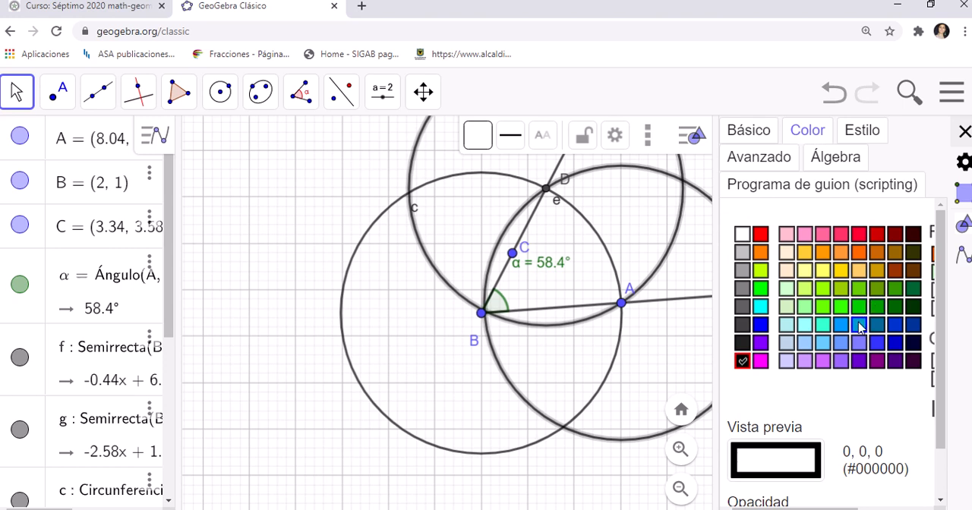
left_click(859, 325)
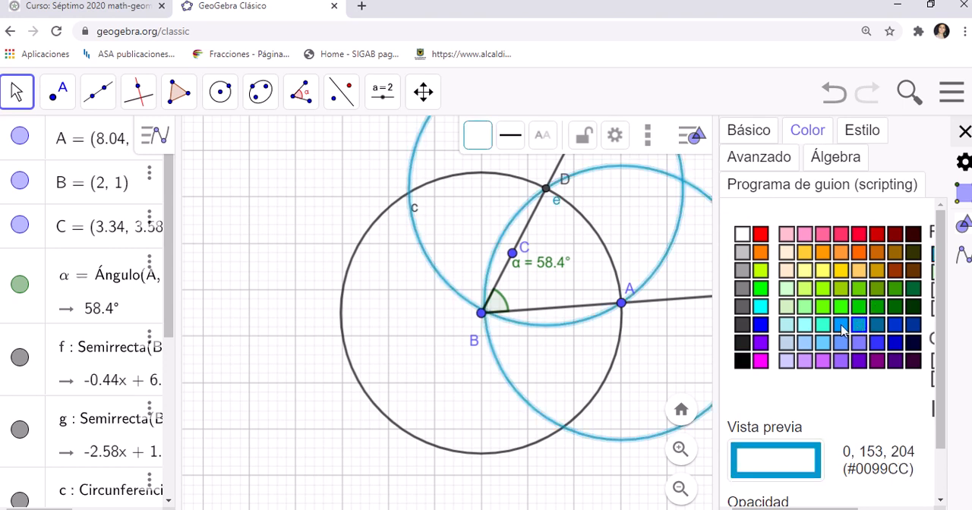
left_click(964, 133)
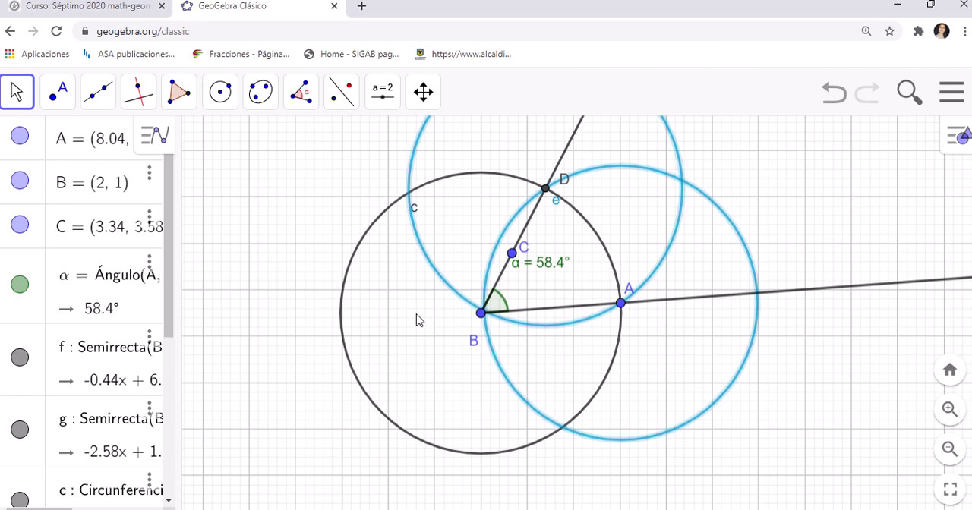
Step: Draw a ray from vertex B through the outer intersection of the two blue circles, and move the α label clear of it
left_click_drag(416, 320, 360, 382)
scroll(346, 434, "up", 3)
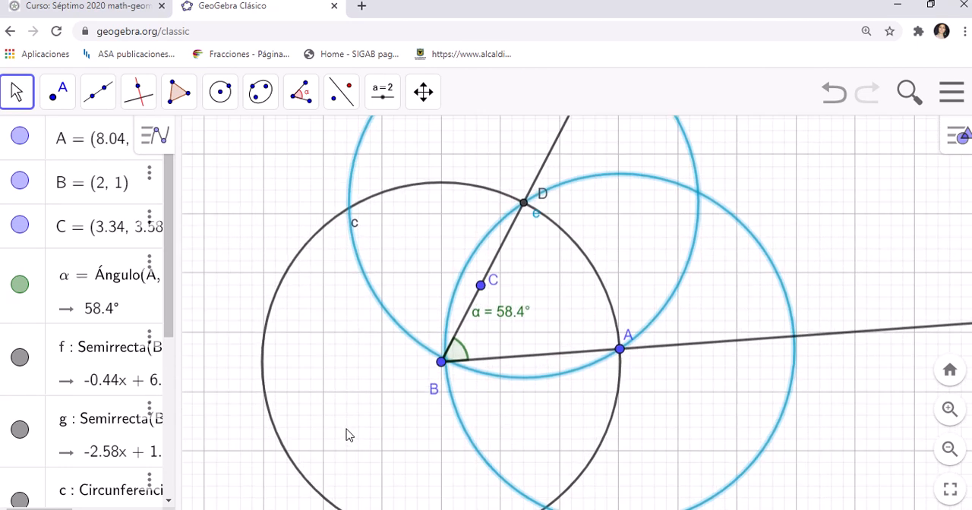
scroll(347, 434, "down", 2)
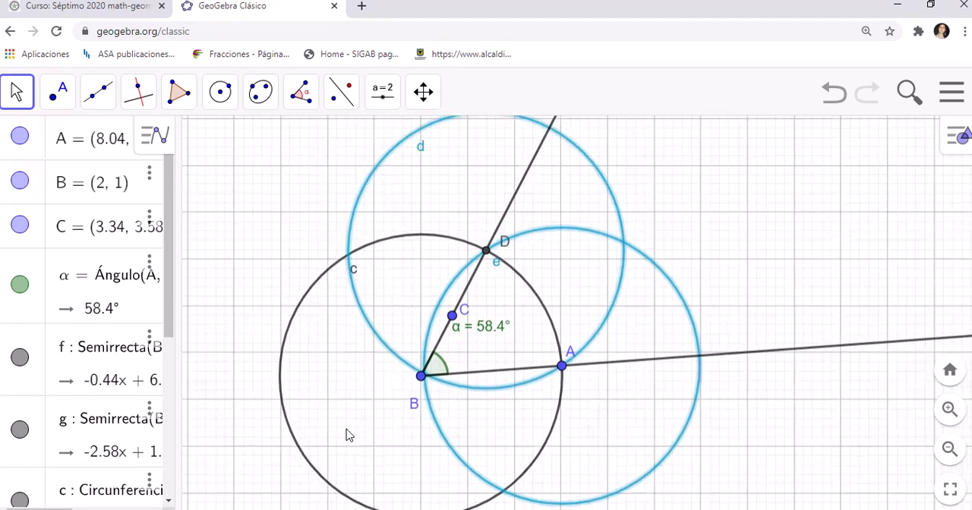
scroll(347, 434, "down", 2)
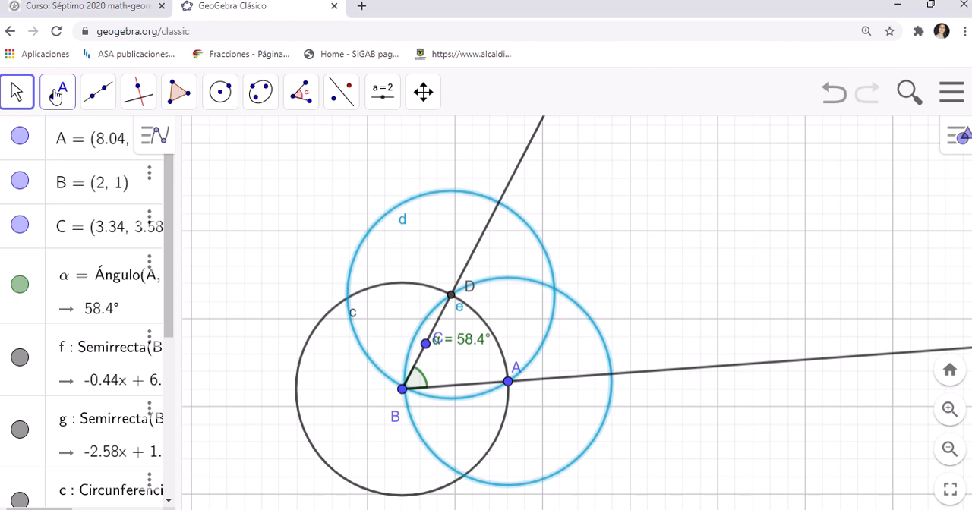
left_click(90, 98)
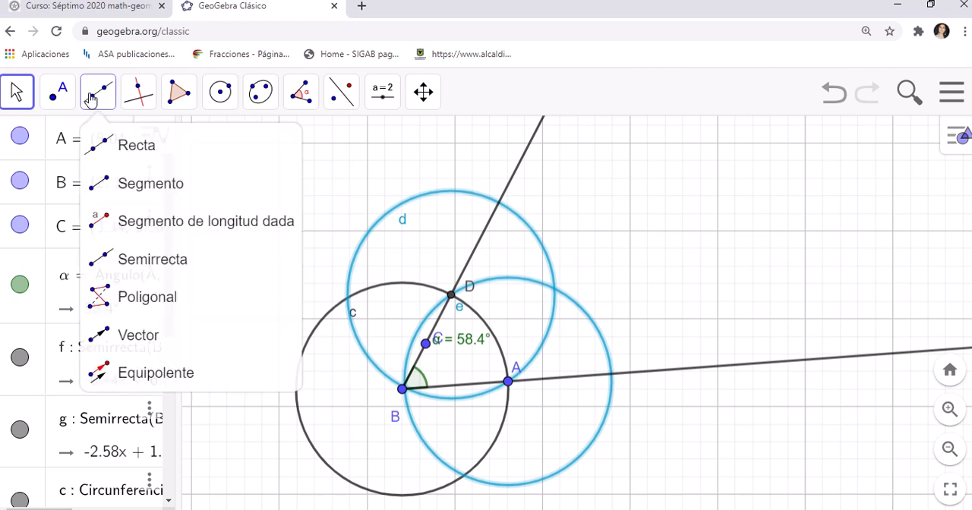
left_click(110, 262)
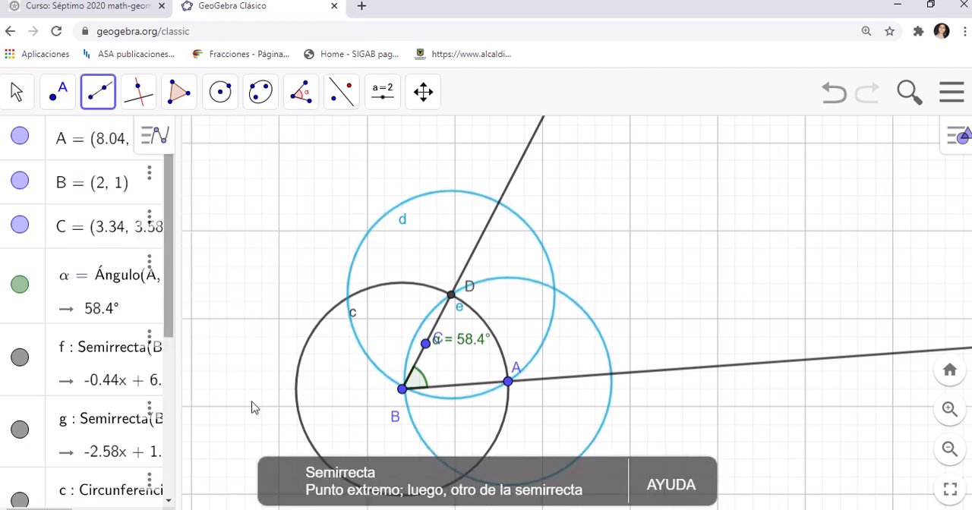
left_click(403, 391)
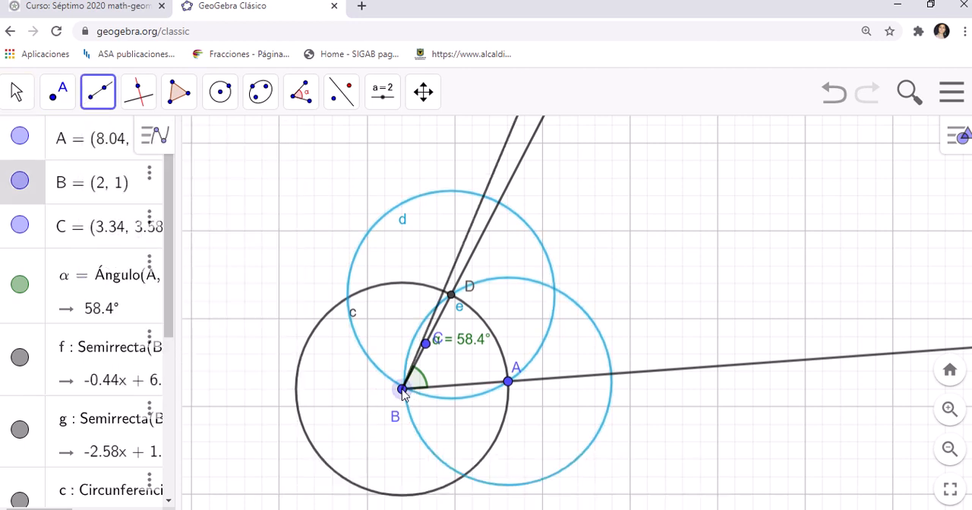
left_click(555, 294)
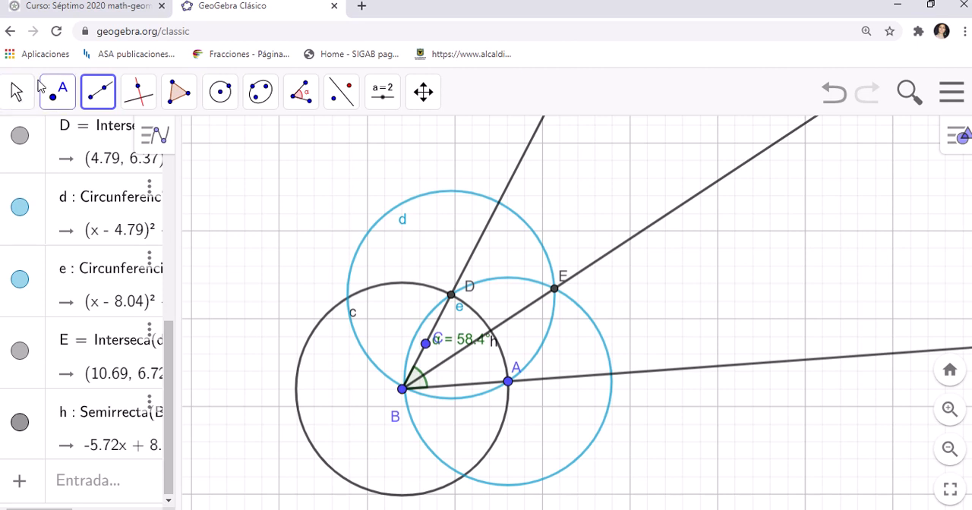
left_click(18, 95)
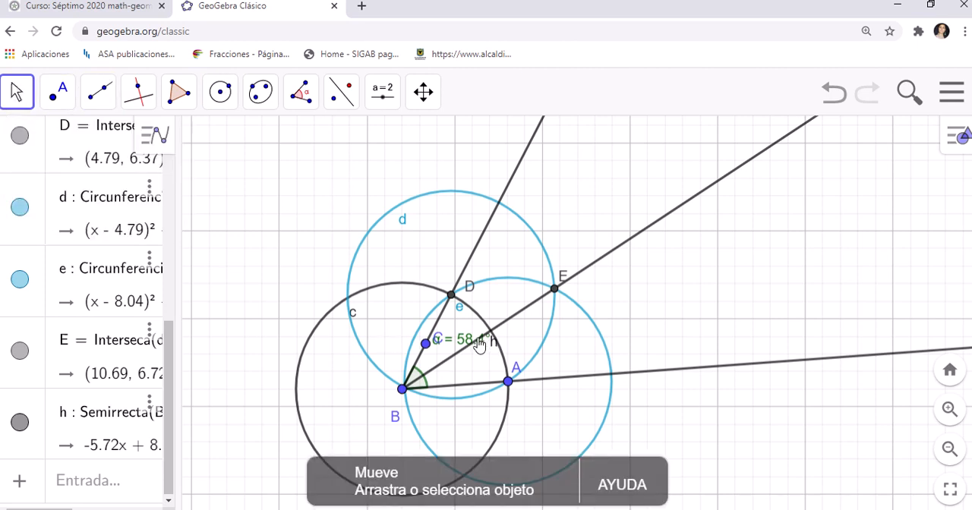
left_click_drag(480, 346, 497, 371)
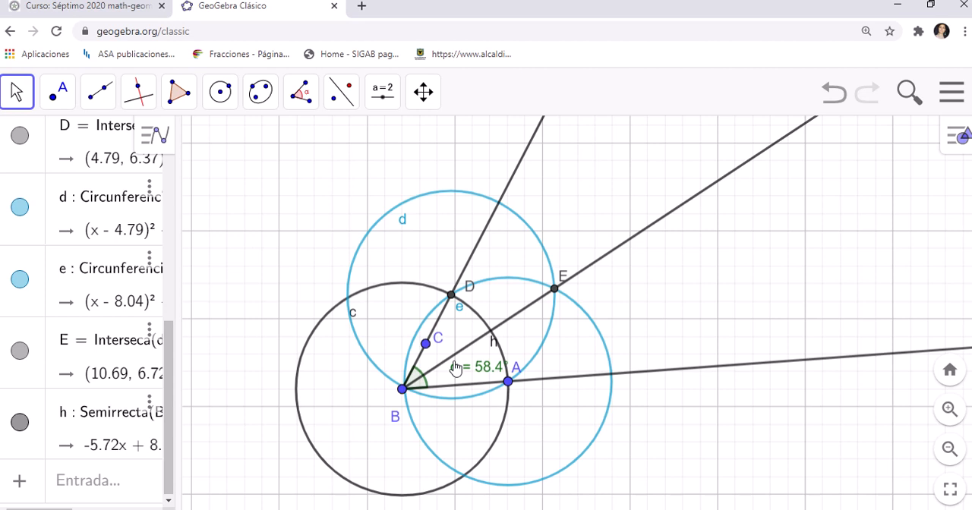
Step: Mark the angle from A through vertex B to E, and move its label below the ray through A
left_click(302, 94)
left_click(339, 147)
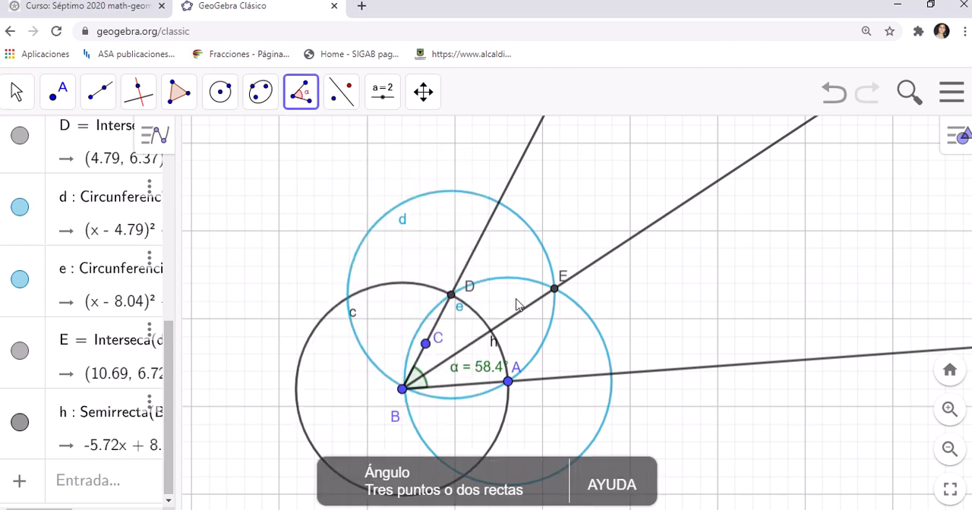
left_click(509, 383)
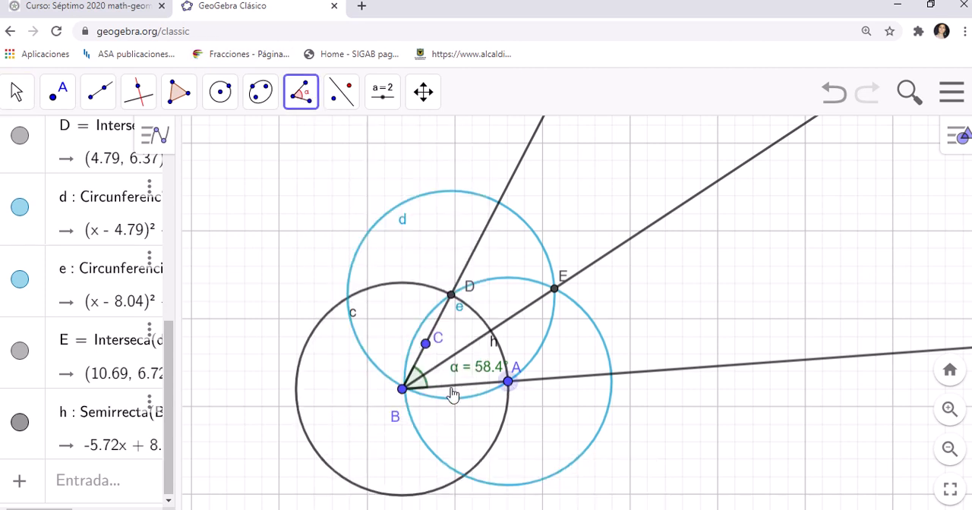
left_click(402, 389)
left_click(557, 293)
left_click(15, 95)
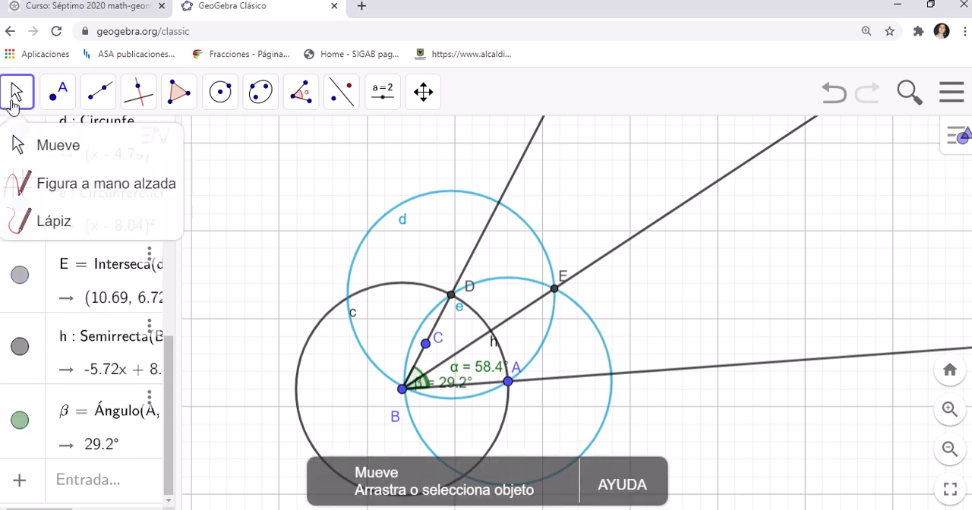
left_click_drag(455, 388, 471, 414)
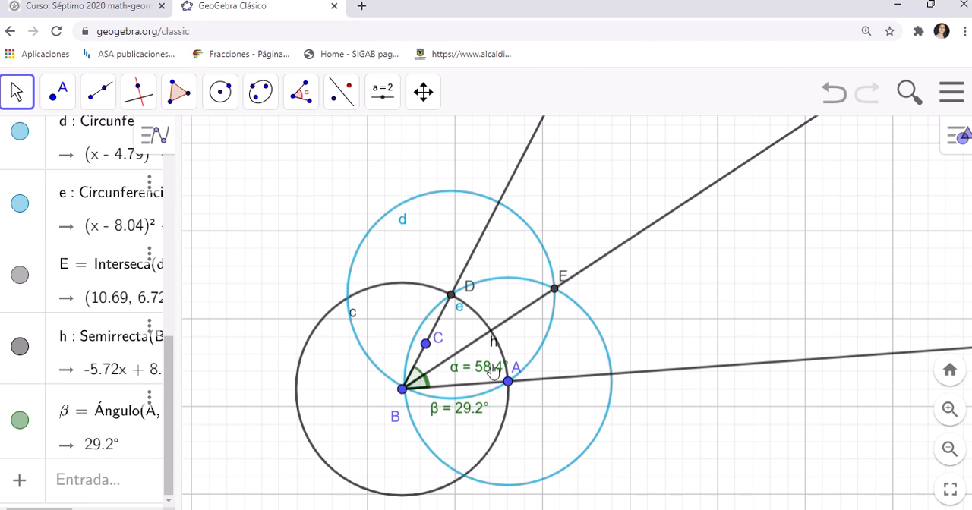
left_click(954, 143)
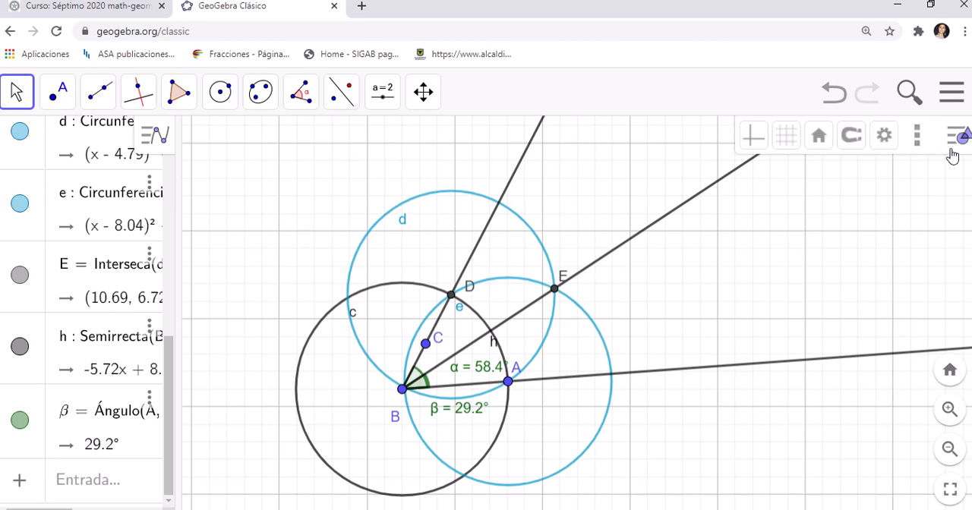
left_click(885, 137)
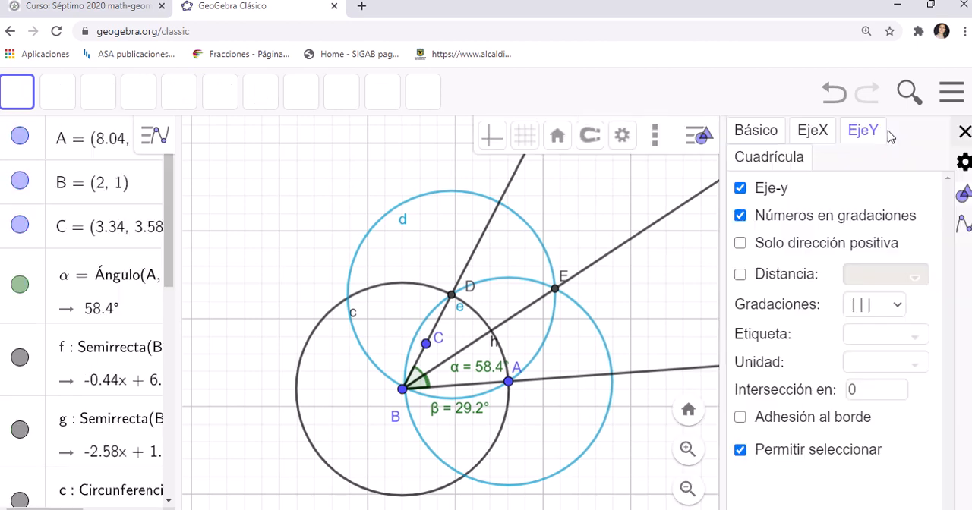
left_click(961, 133)
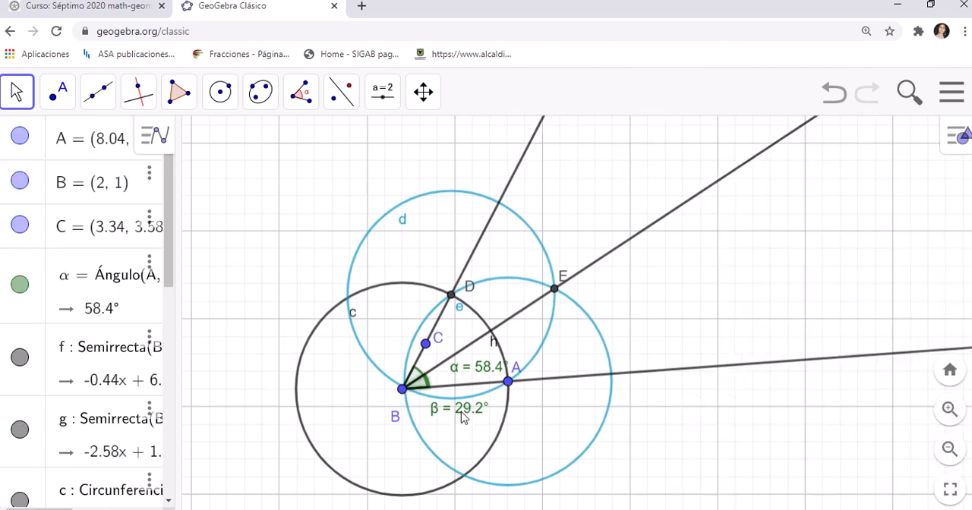
Step: Colour the angle between points A, B and E red (#FF0033)
left_click(962, 136)
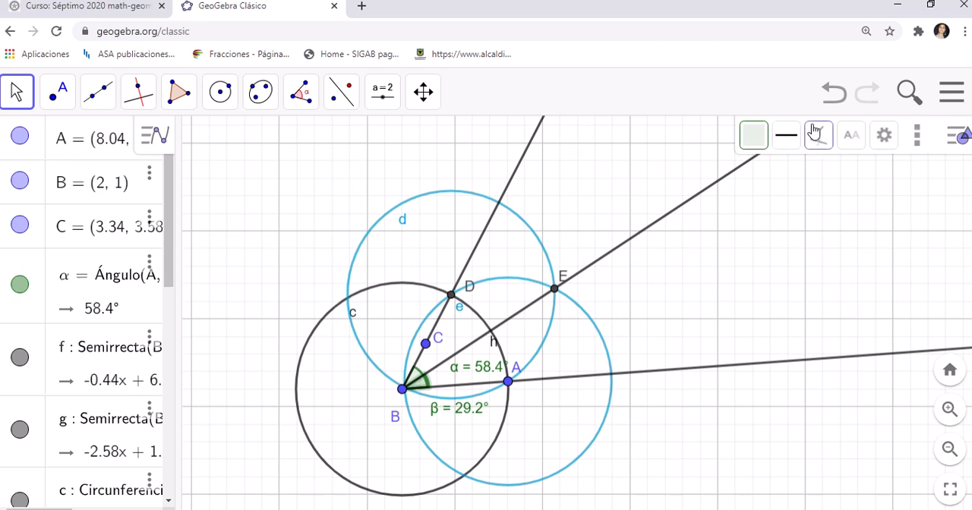
left_click(884, 139)
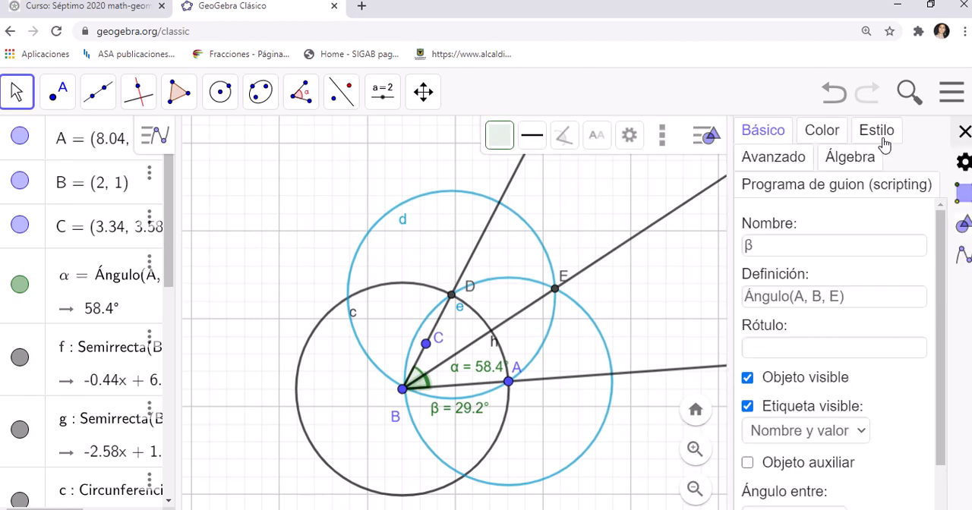
left_click(826, 134)
left_click(873, 234)
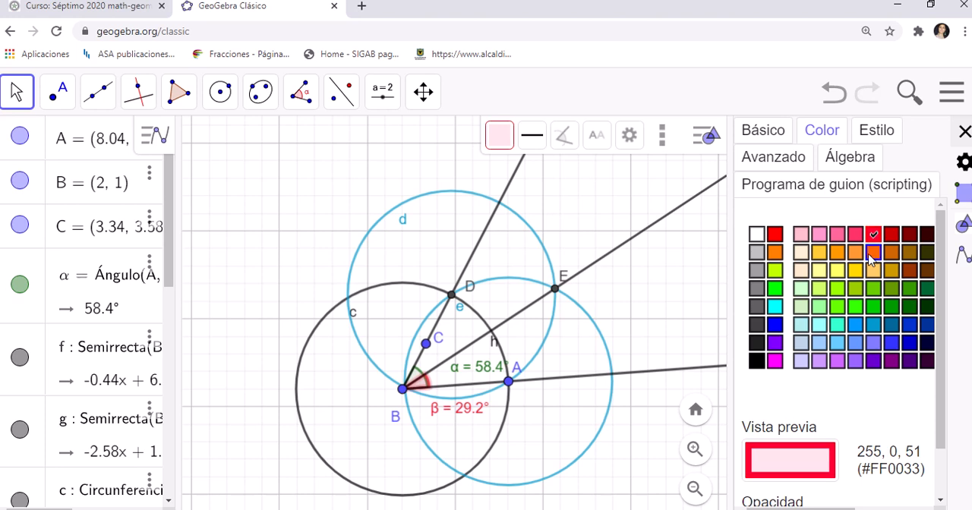
left_click(964, 131)
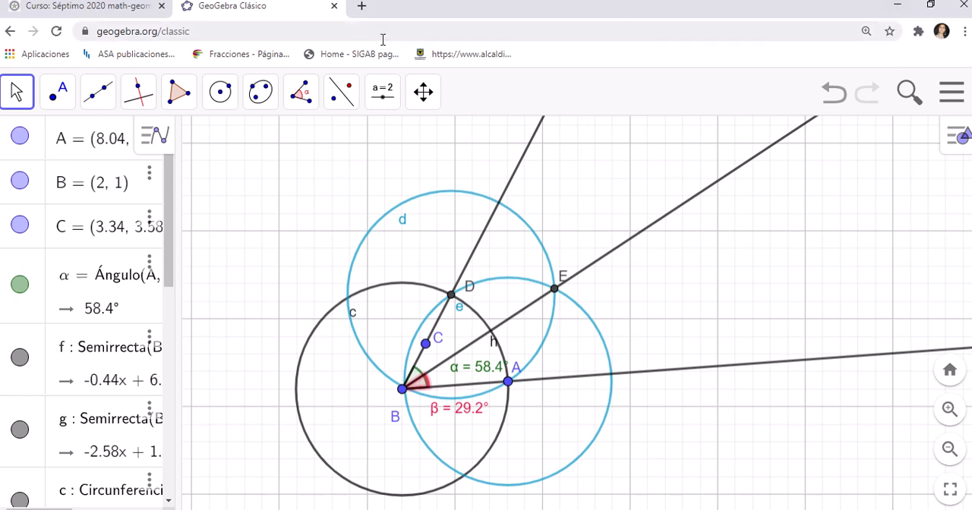
Step: Measure the distance between point E and the bisector ray with the Distancia o Longitud tool
left_click(138, 92)
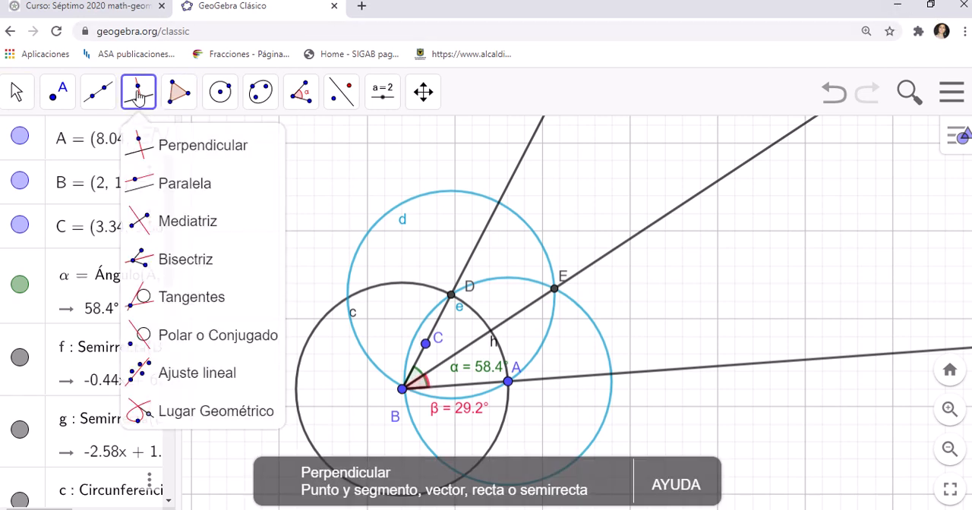
mouse_move(179, 97)
mouse_move(302, 96)
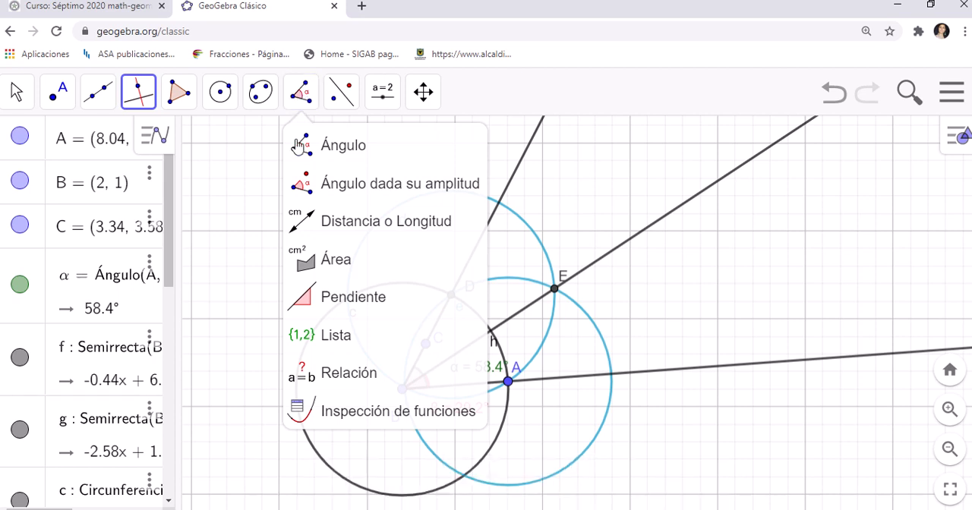
left_click(333, 224)
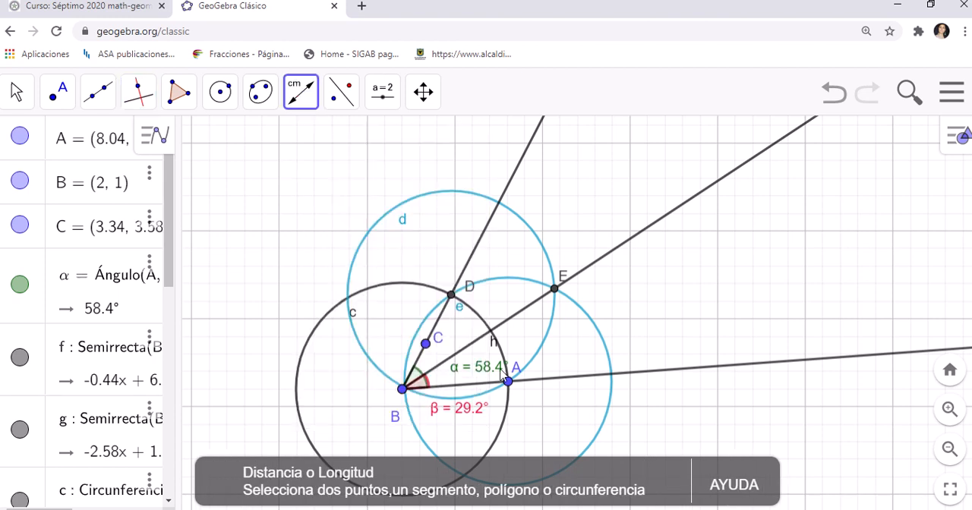
left_click(555, 293)
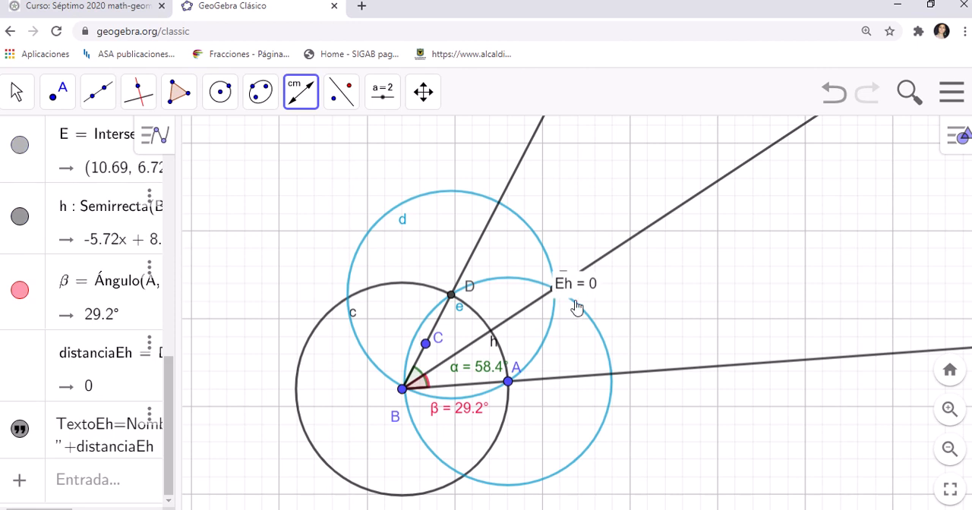
Step: Delete the distance text beside point E
left_click(18, 94)
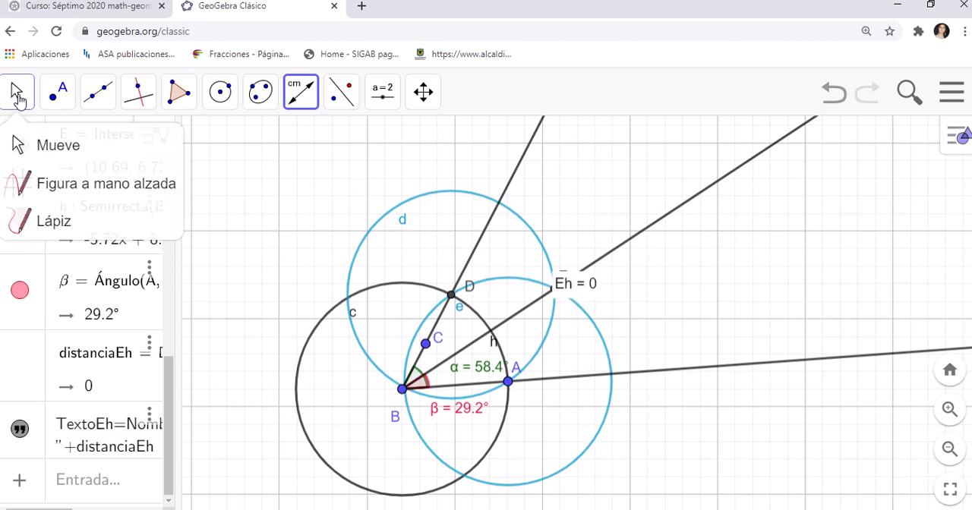
left_click(44, 158)
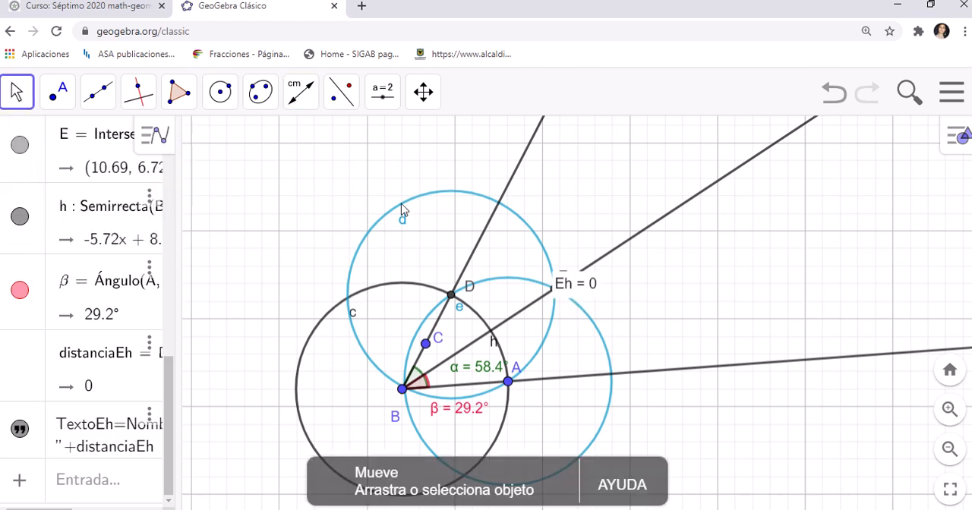
left_click(591, 292)
key("Delete")
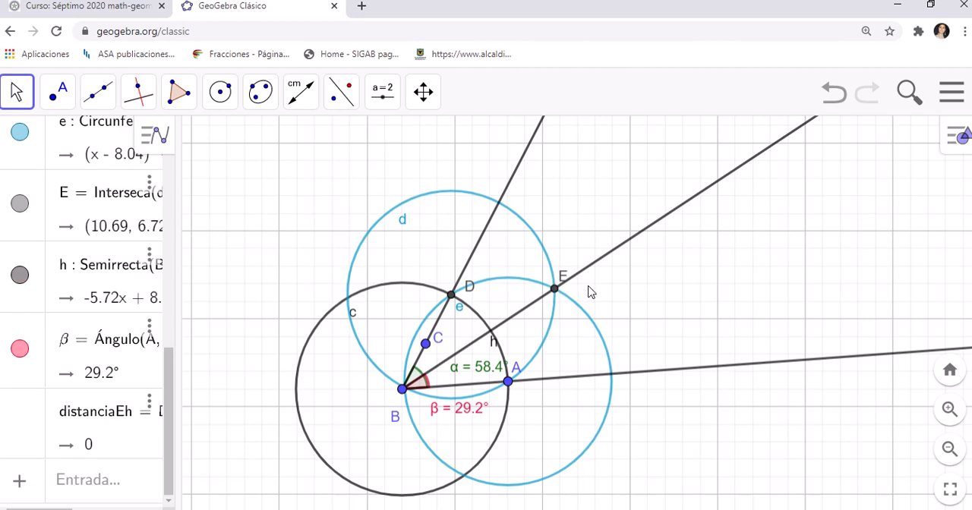
Step: Measure the distance between points A and D with the Distancia o Longitud tool
left_click(296, 94)
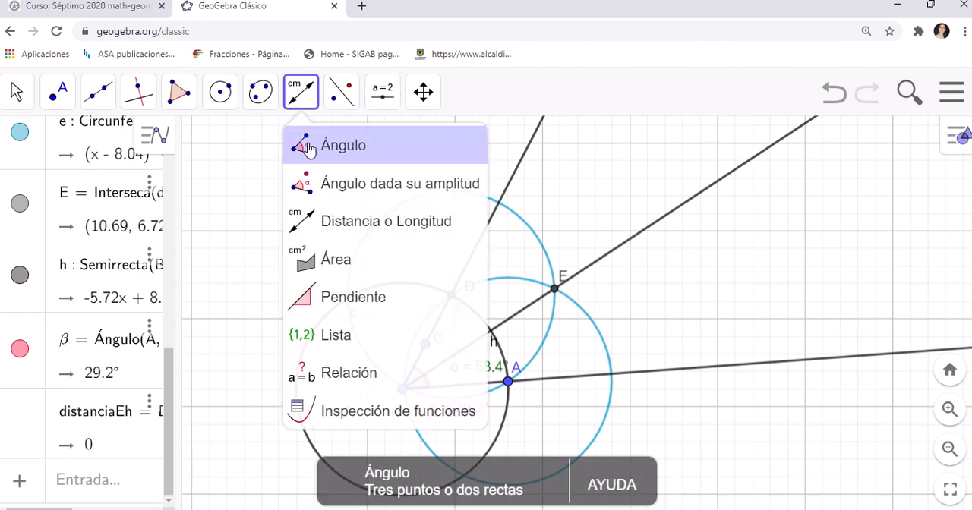
left_click(306, 94)
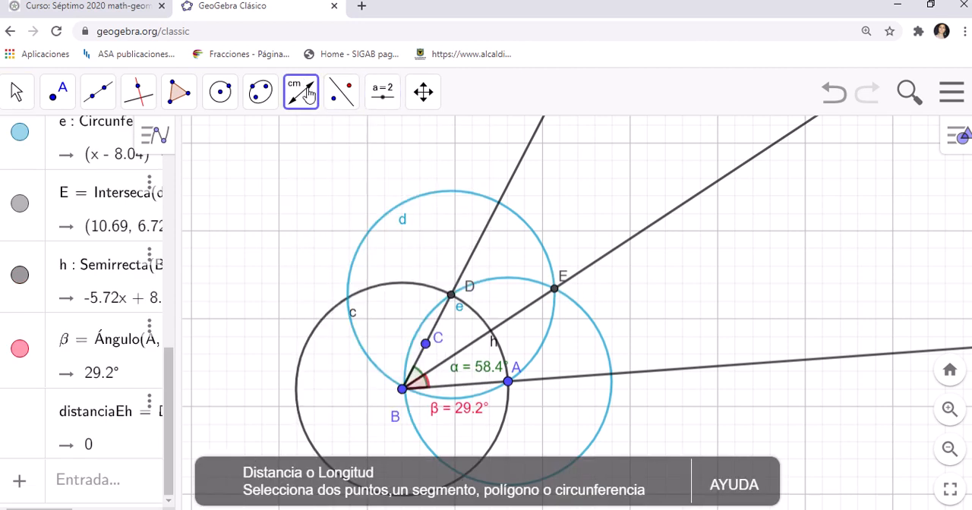
left_click(507, 381)
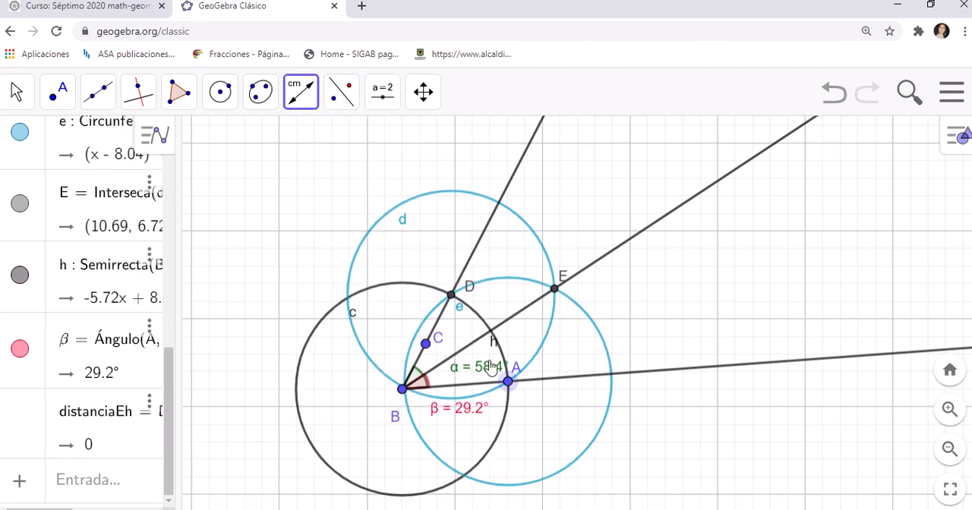
left_click(451, 298)
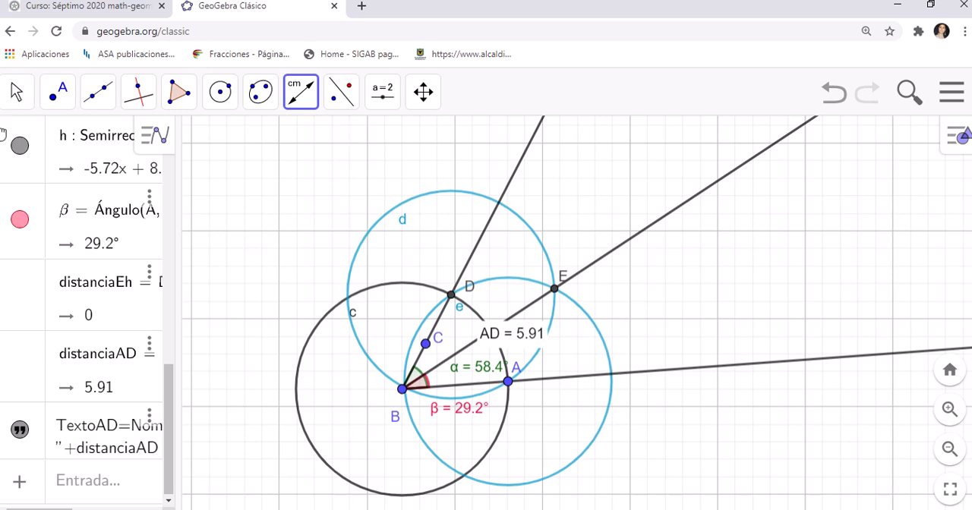
Step: Delete the distance text between points A and D
left_click(17, 95)
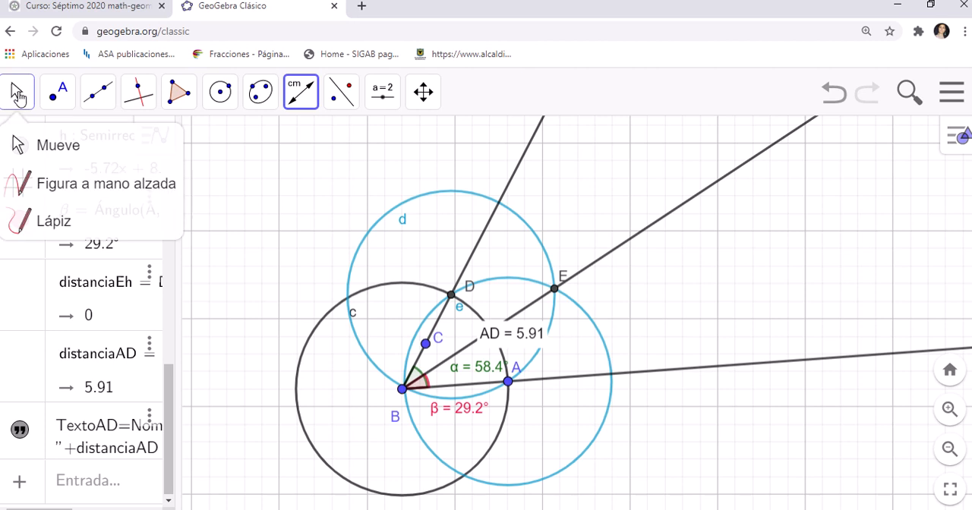
left_click(48, 162)
left_click(514, 340)
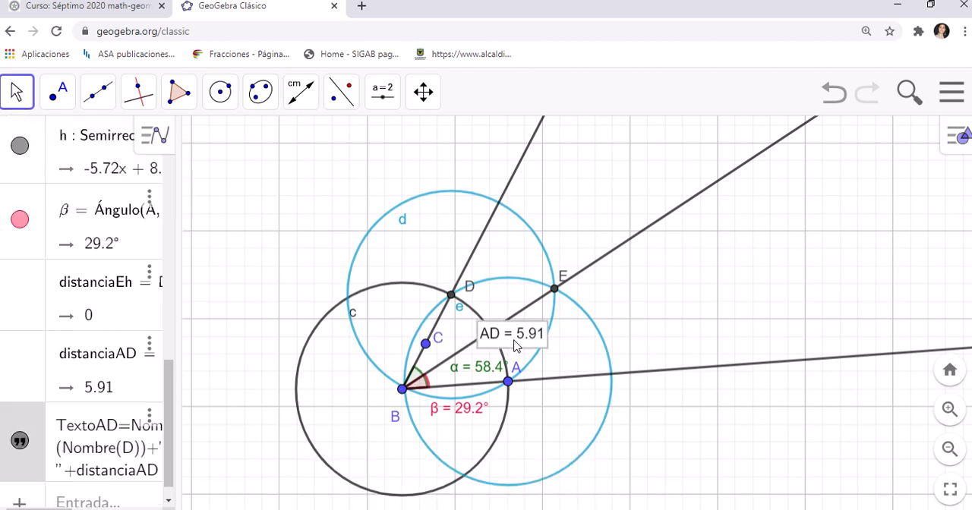
key("Delete")
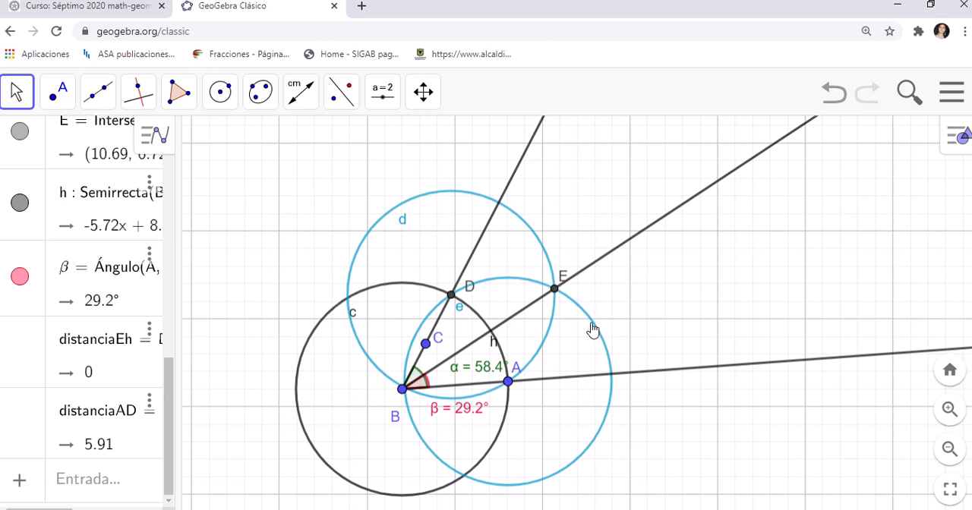
Step: Start a new construction without saving the current one, and narrow the algebra view to enlarge the drawing area
left_click(955, 95)
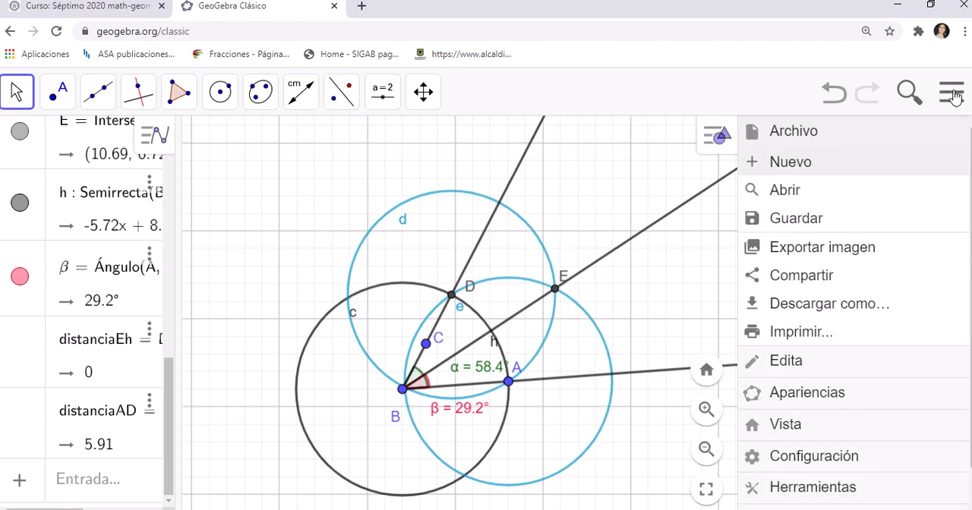
left_click(786, 164)
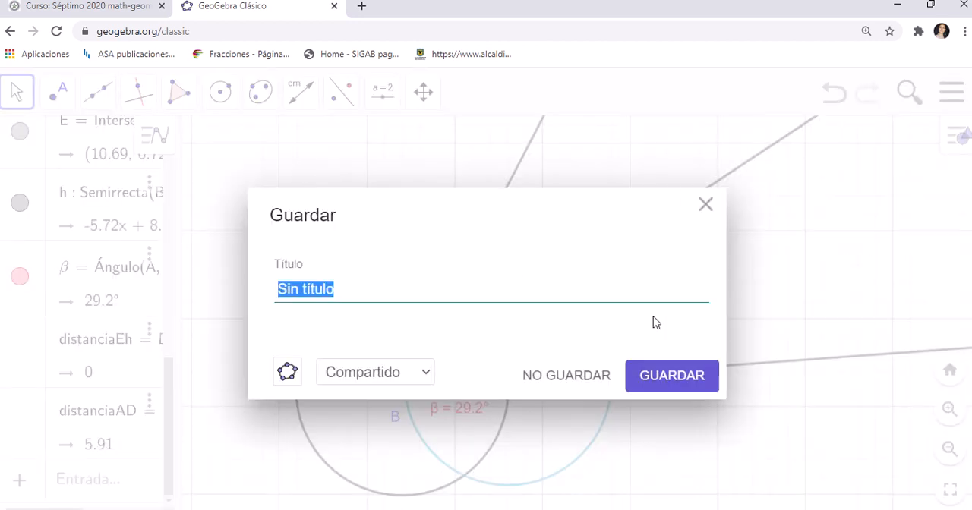
left_click(563, 382)
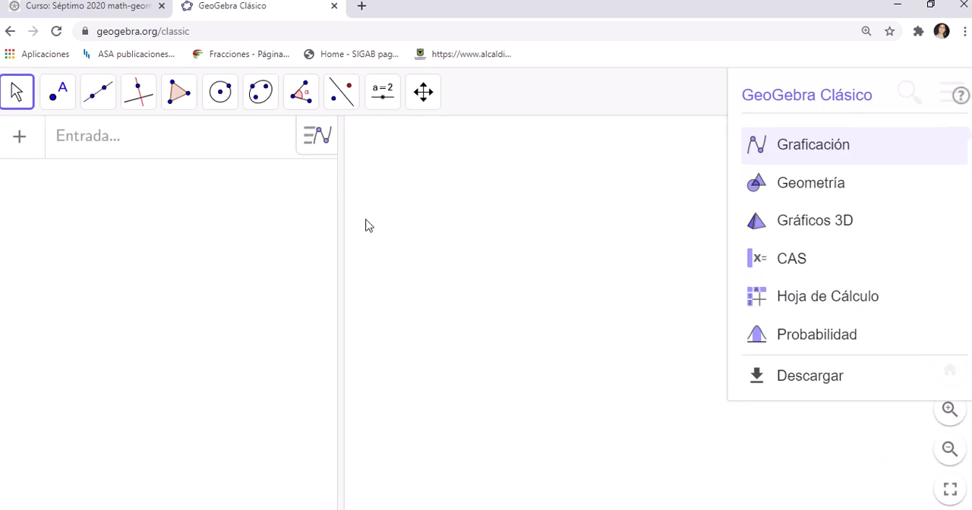
left_click_drag(341, 237, 138, 239)
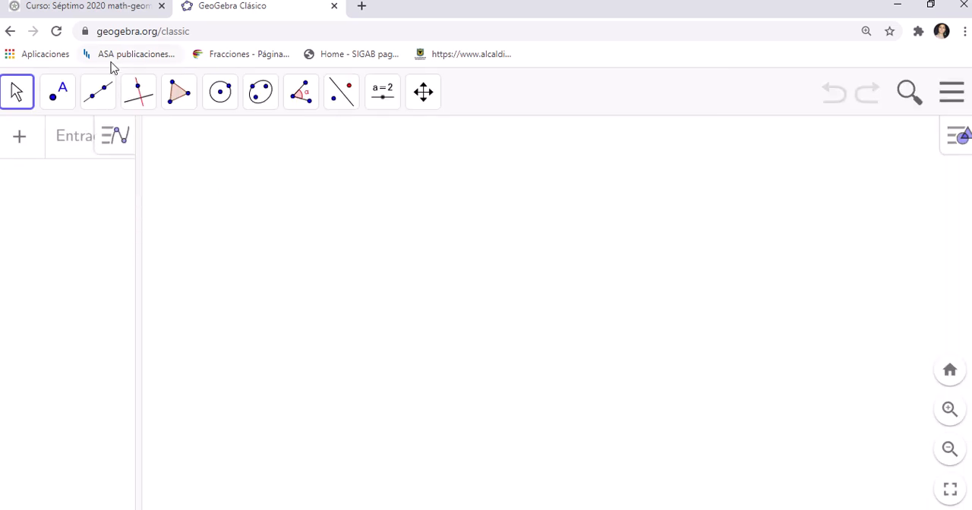
Step: Draw triangle ABC with the Polígono tool, with A at about (1, 4), B at about (-0.26, 2.1) and C at about (3.02, 1.8)
left_click(179, 92)
left_click(192, 144)
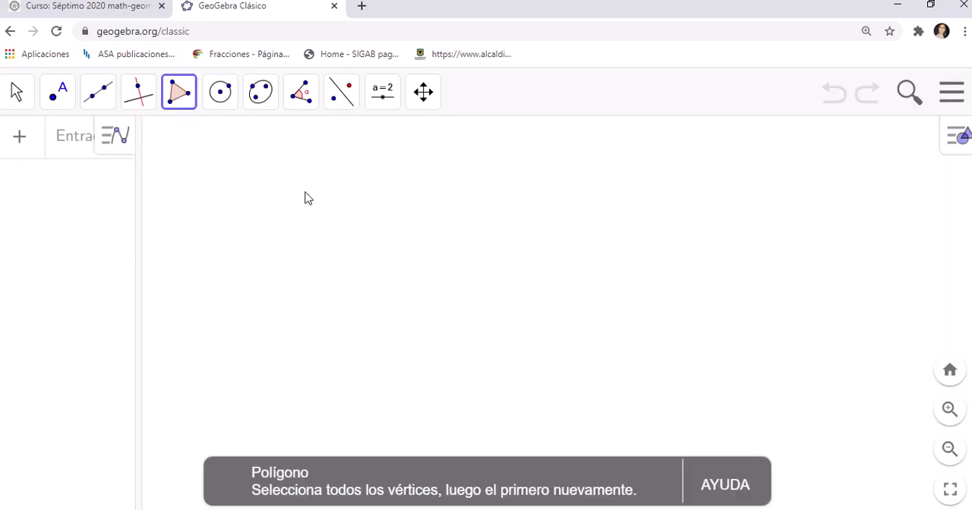
left_click(382, 218)
left_click(325, 304)
left_click(472, 319)
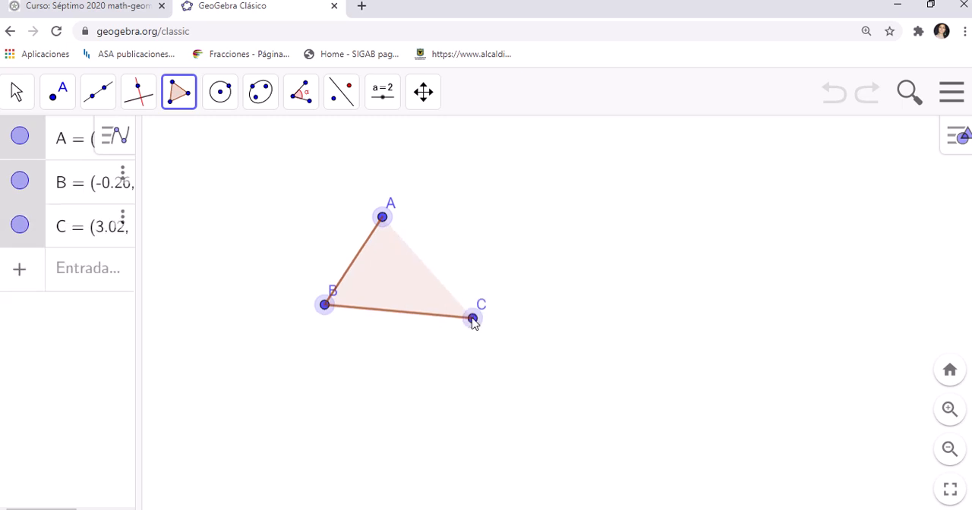
left_click(382, 218)
Step: Show the coordinate axes and move the triangle entirely into the first quadrant, with vertex A at (2, 4)
left_click(343, 106)
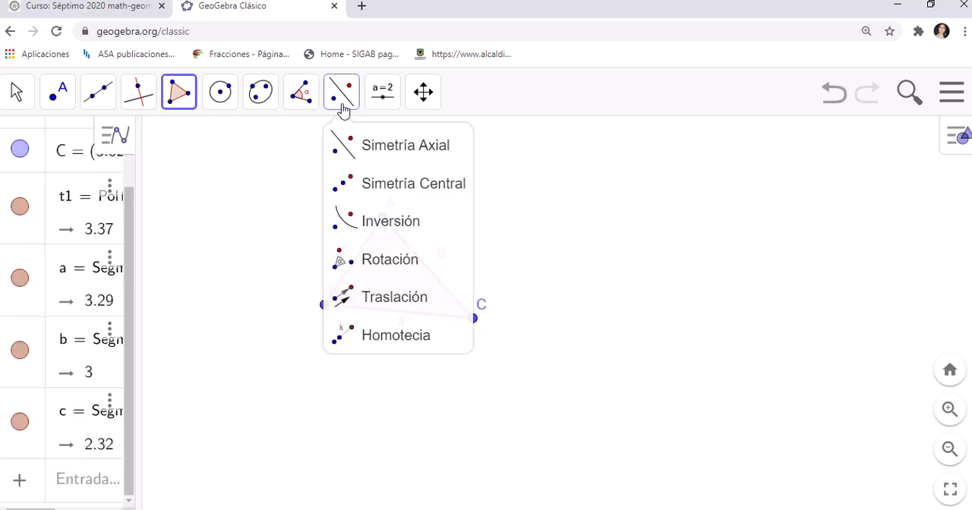
left_click(342, 107)
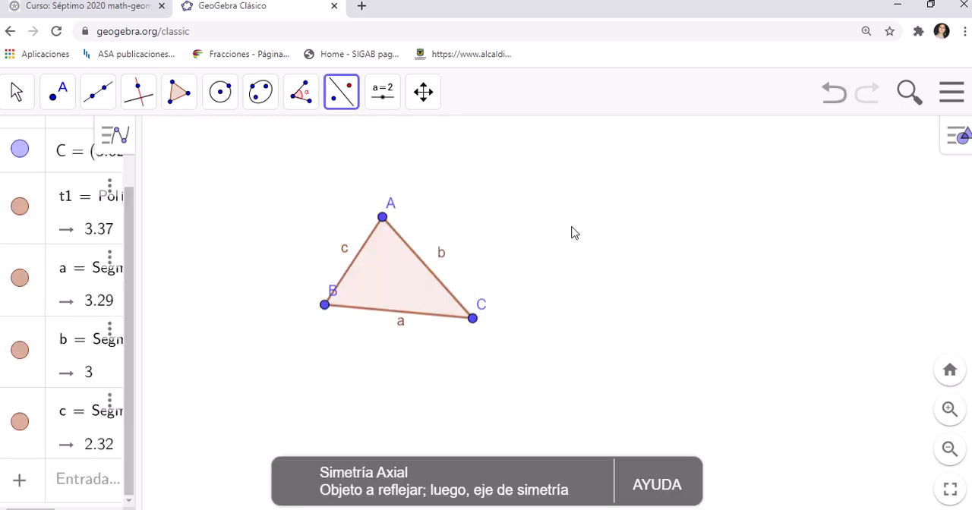
left_click(17, 92)
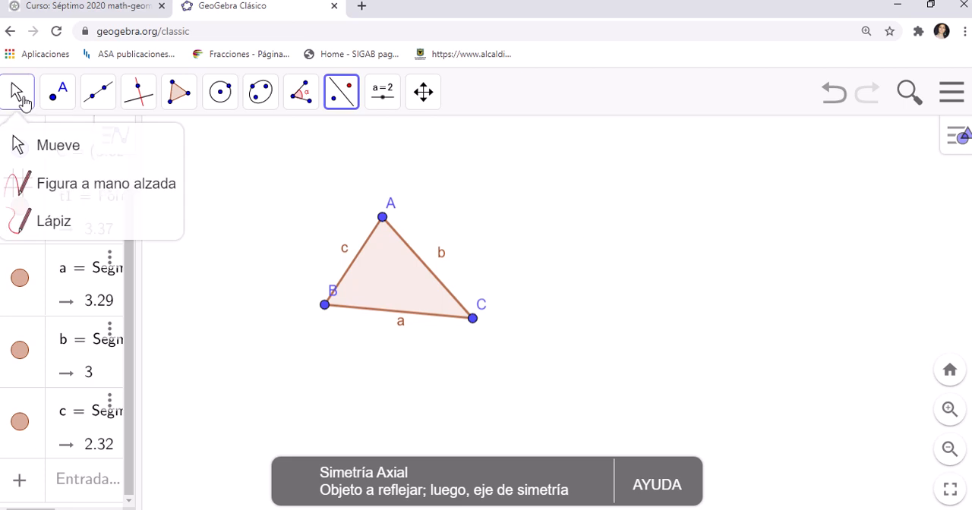
left_click(30, 144)
right_click(498, 224)
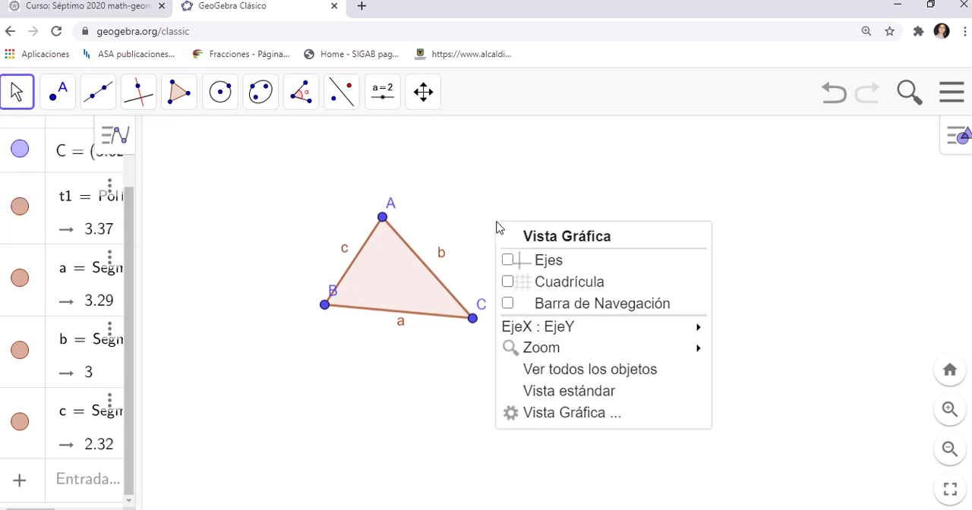
left_click(507, 265)
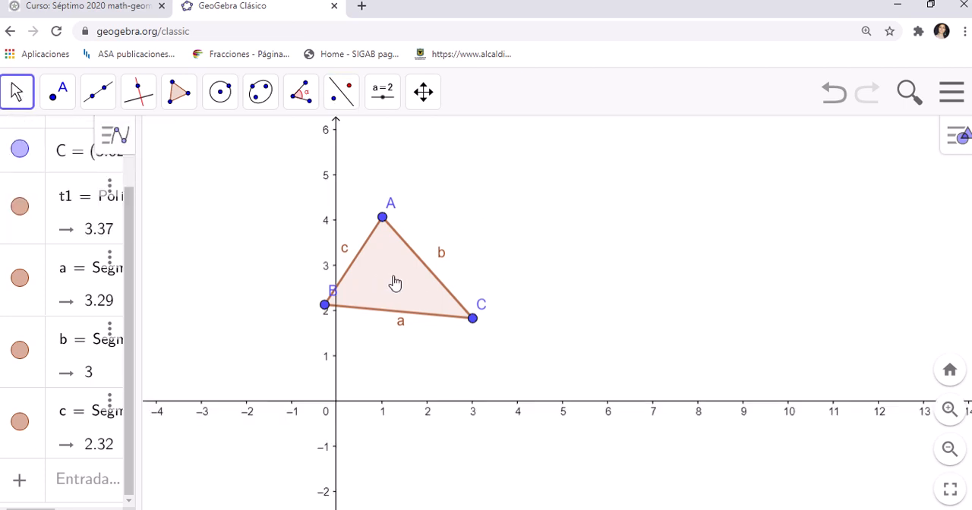
left_click_drag(395, 282, 441, 292)
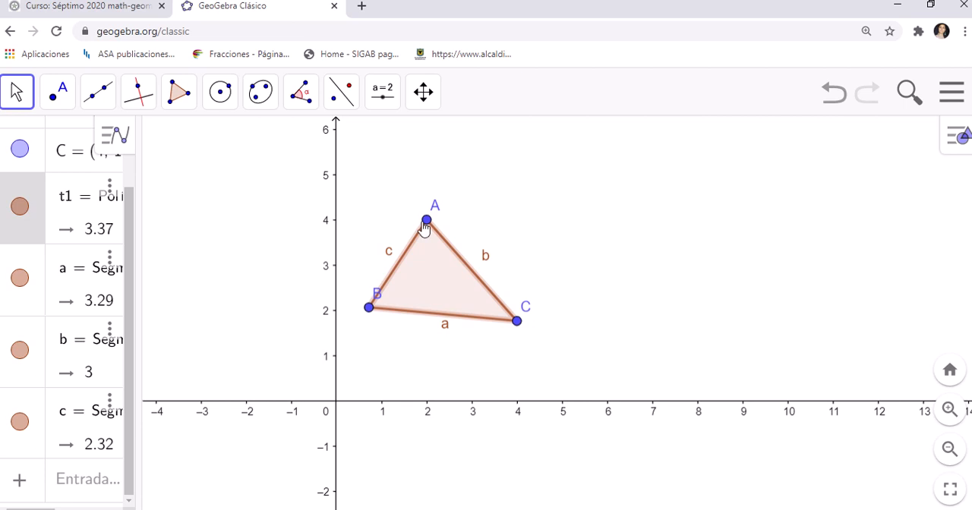
Step: Reflect triangle ABC across the y-axis with the Simetría Axial tool
left_click(335, 111)
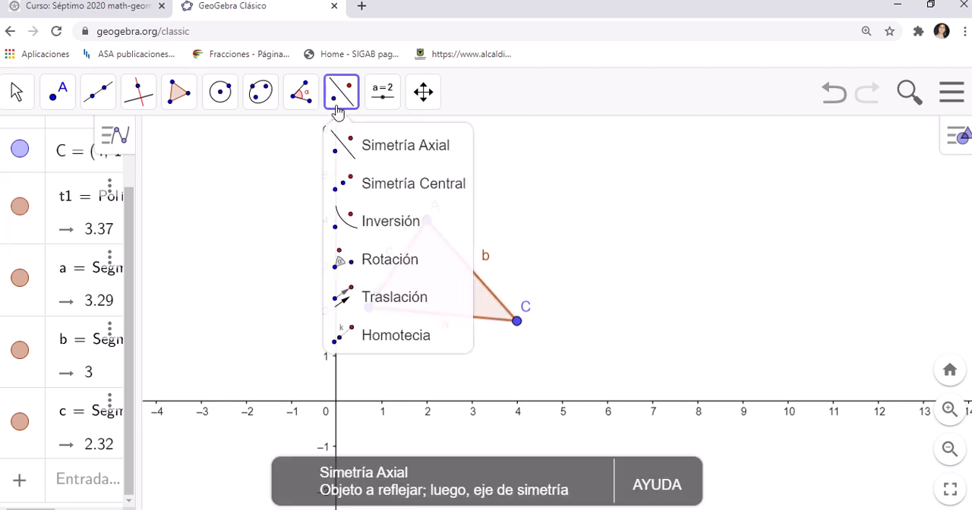
left_click(364, 155)
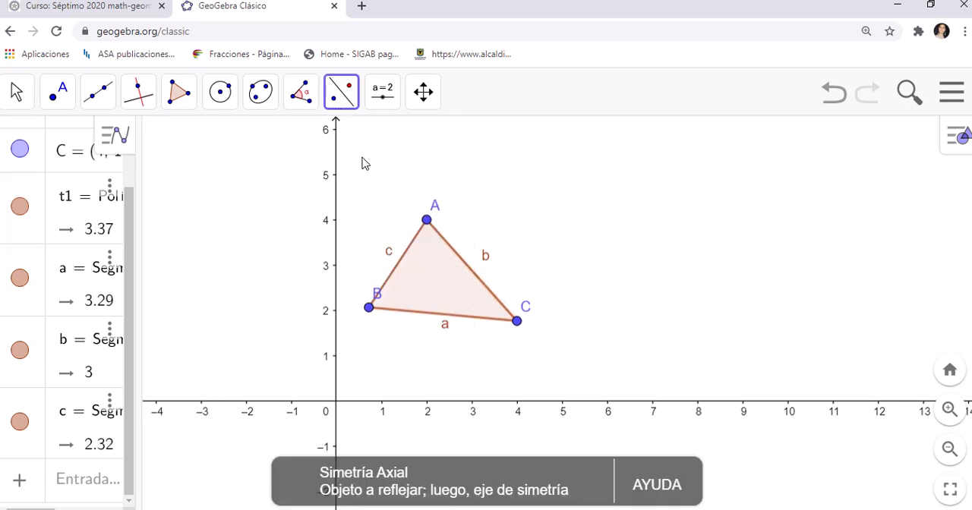
left_click(441, 296)
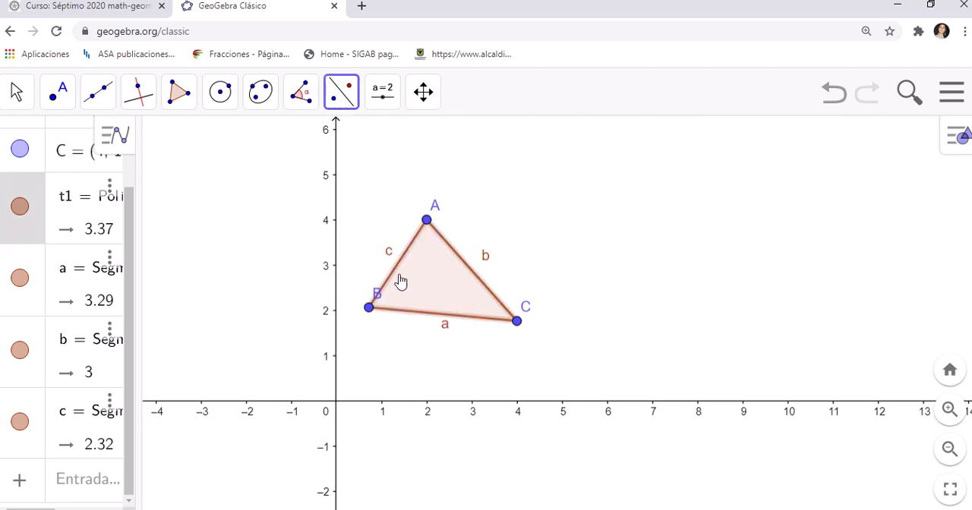
left_click(337, 246)
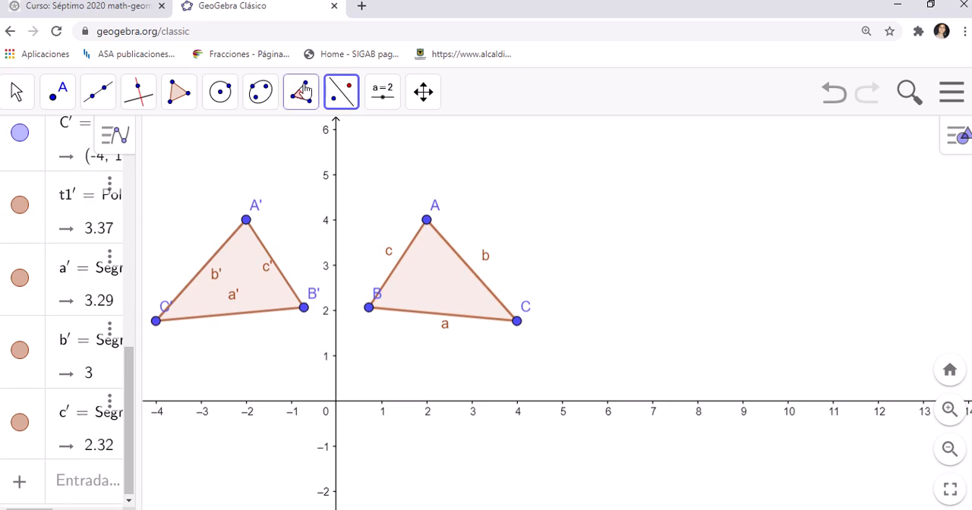
left_click(342, 92)
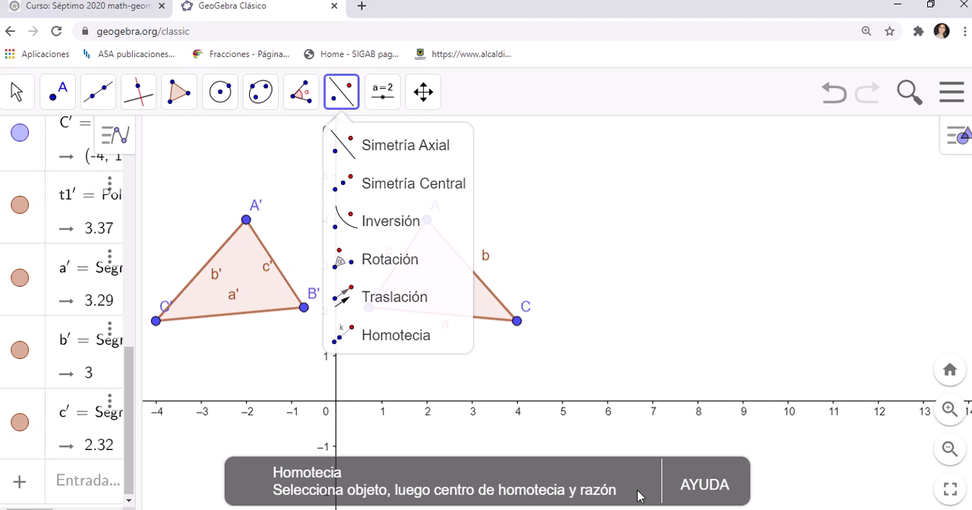
Step: Switch to PowerPoint, present slide 2 of Geogebra y transformaciones.pptx and change the slide show's display configuration
left_click(884, 11)
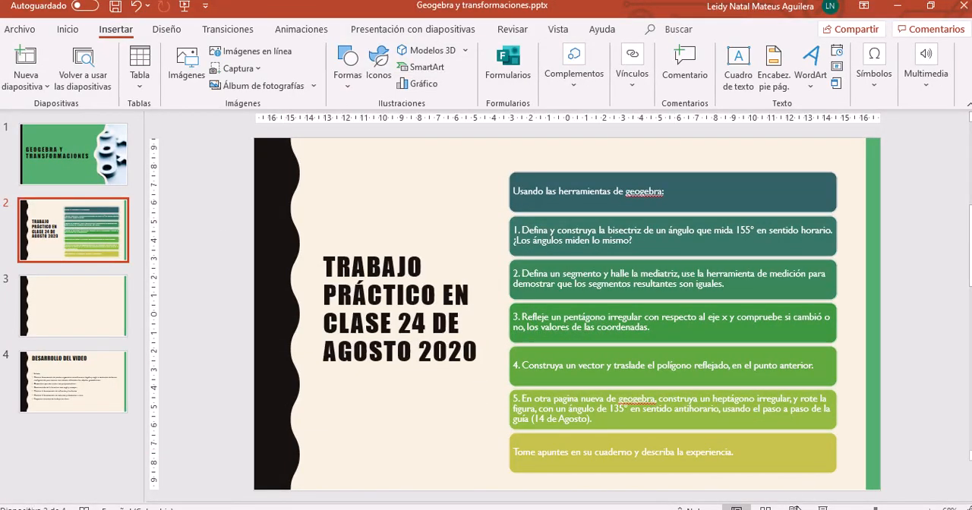
left_click(824, 507)
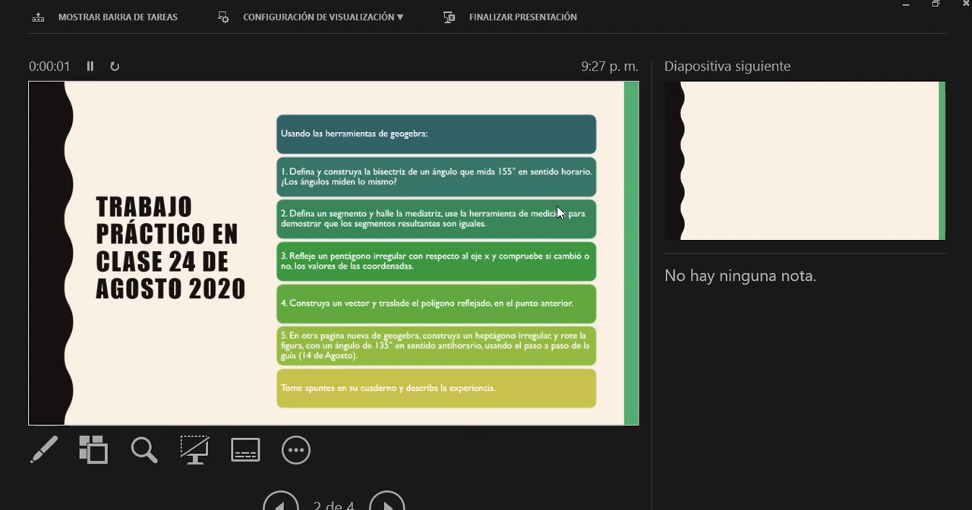
left_click(344, 12)
left_click(344, 35)
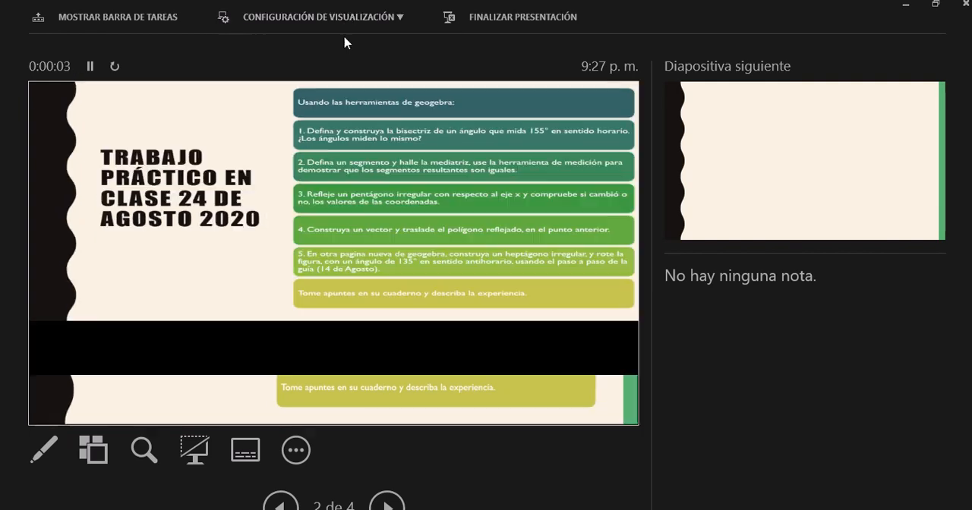